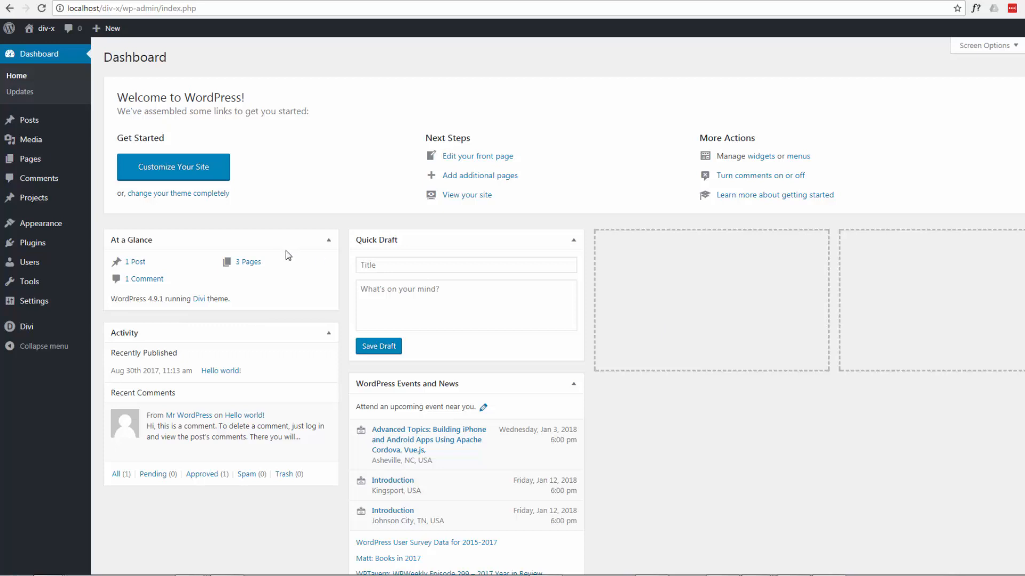
- Open the Coming soon page for editing and look through its rows and modules in the Divi Builder
mouse_move(32, 163)
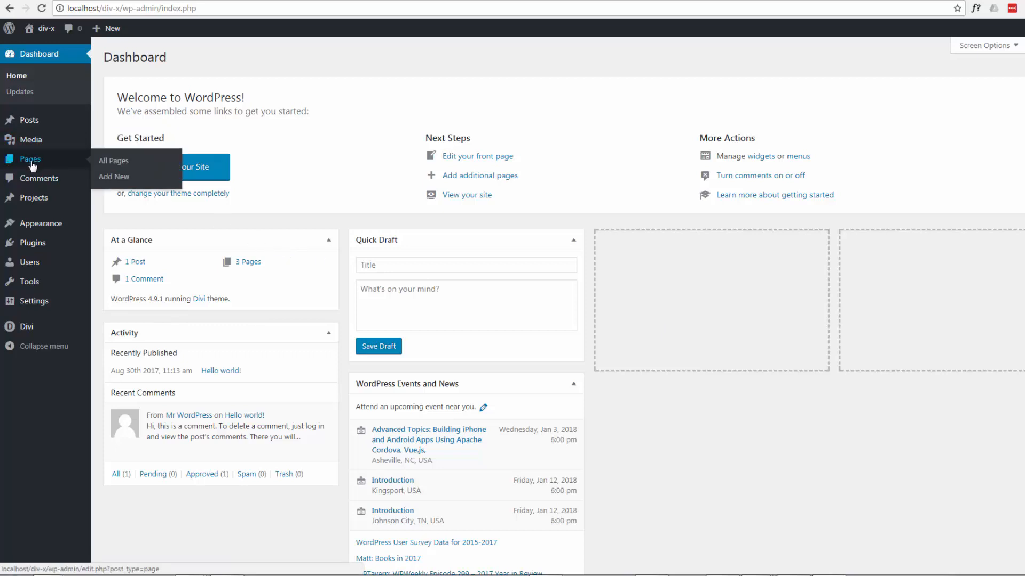
click(29, 162)
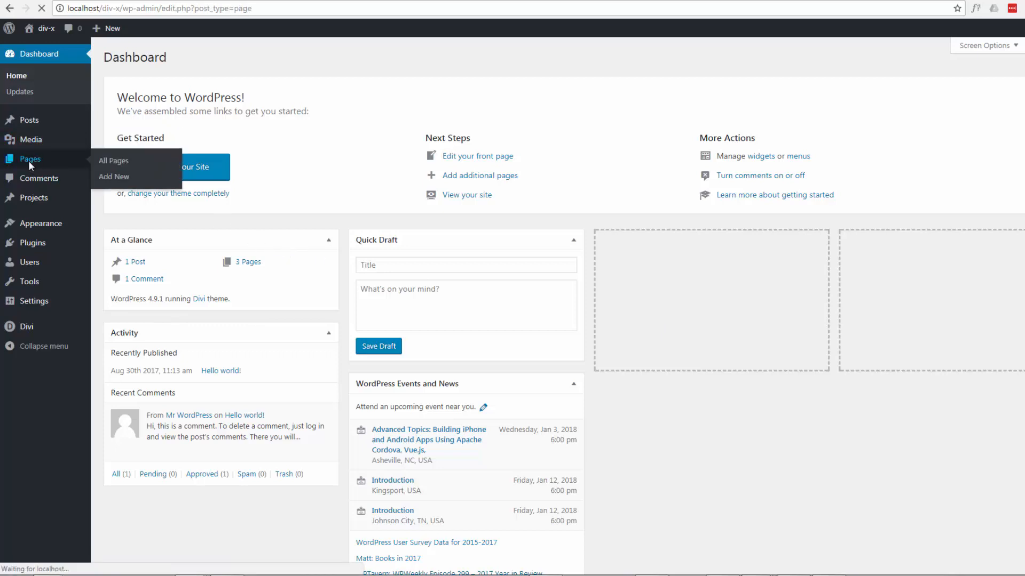
click(134, 151)
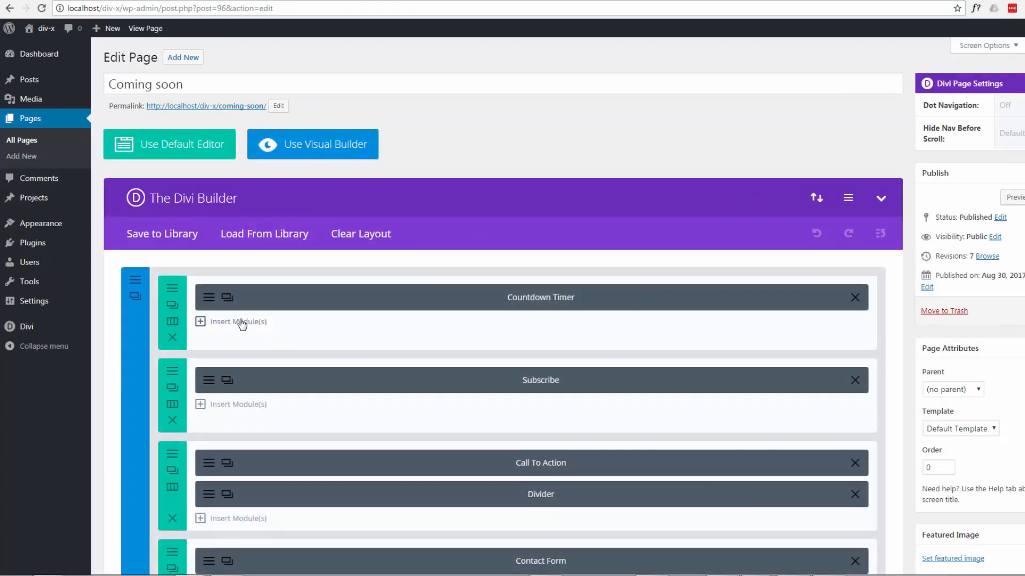
scroll(241, 323, down, 1)
scroll(248, 394, down, 2)
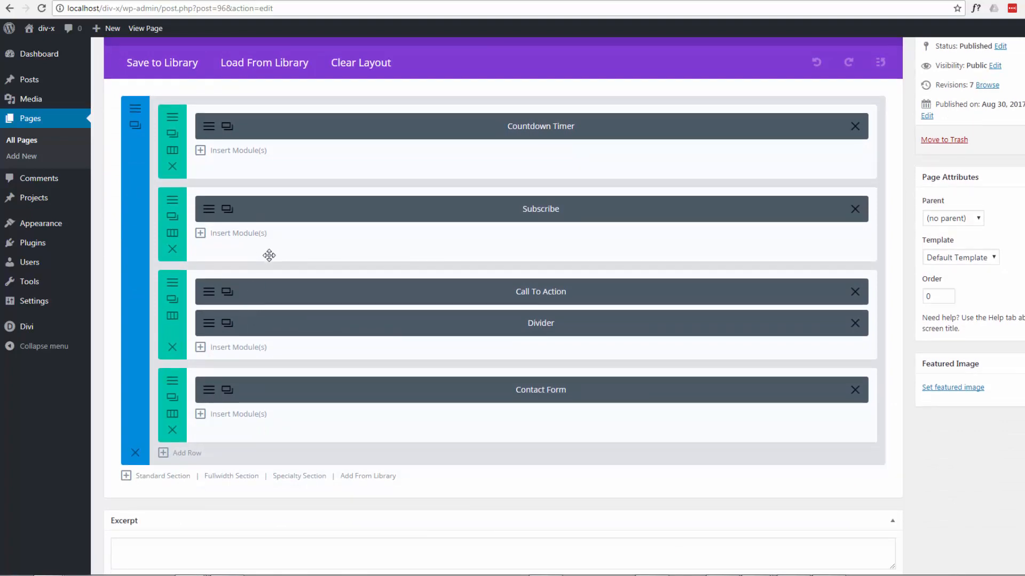
scroll(269, 256, up, 1)
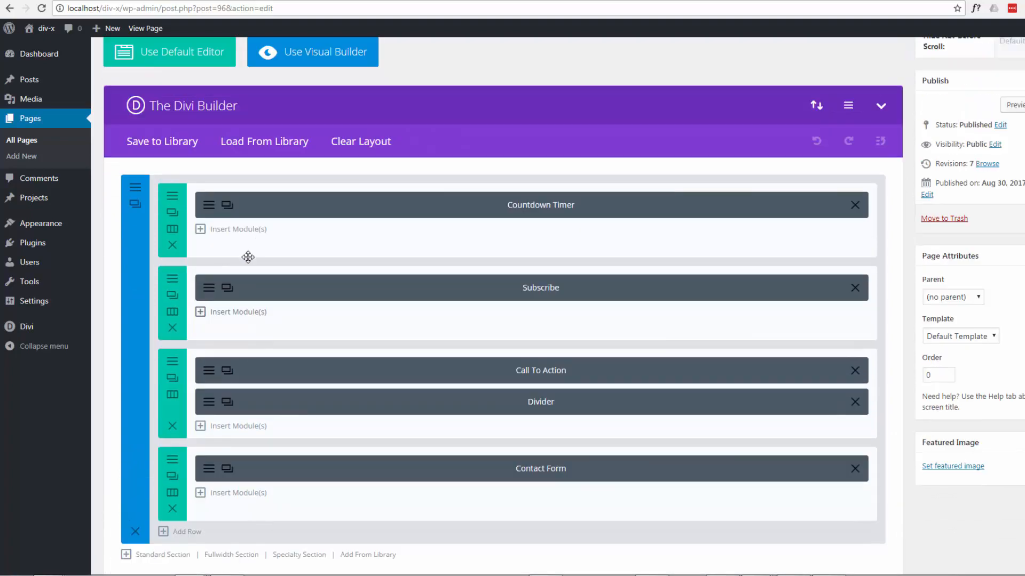
scroll(237, 211, up, 1)
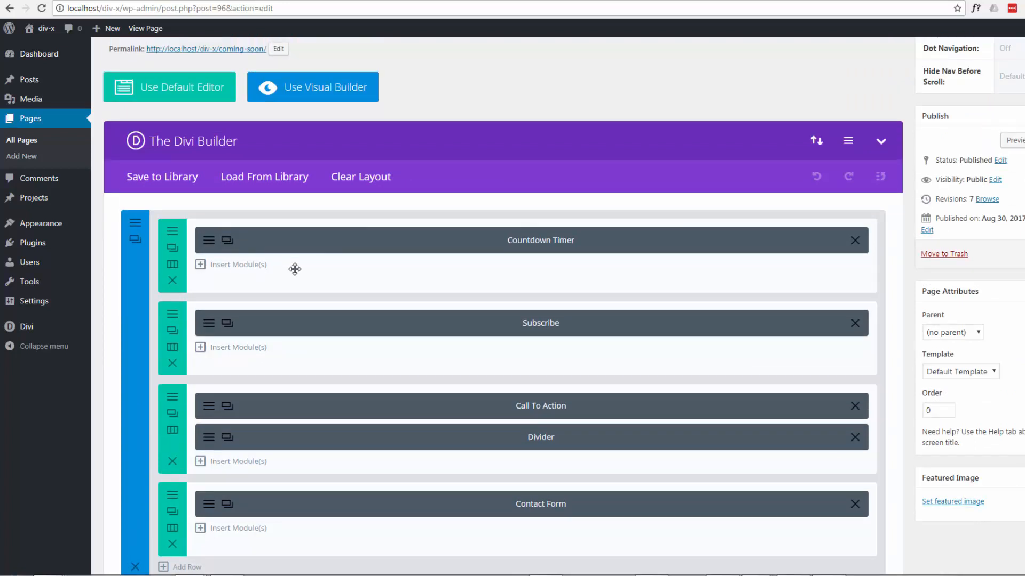
scroll(303, 288, up, 1)
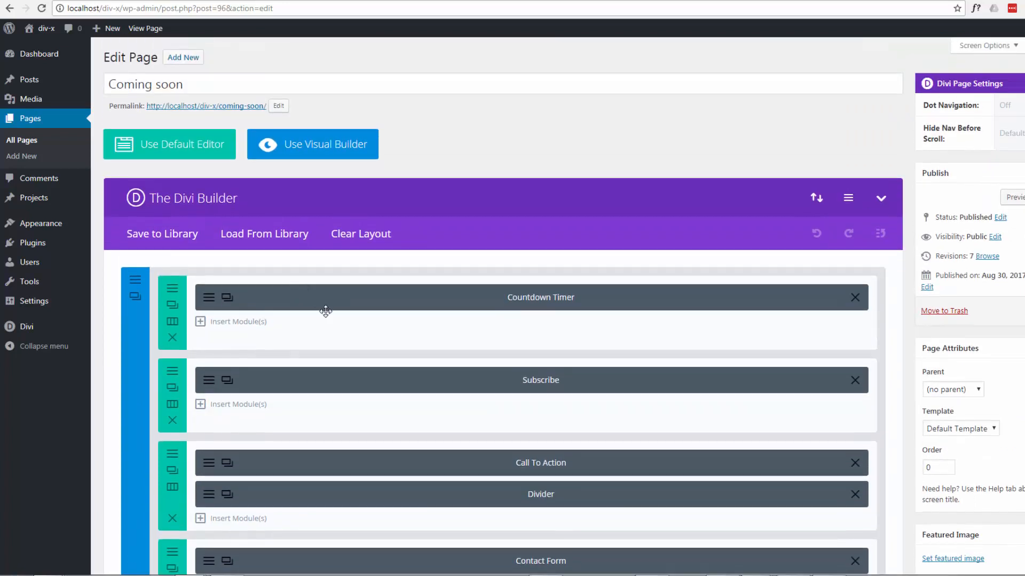
- Visit the div-x site's home page and enable the Visual Builder on it
mouse_move(31, 57)
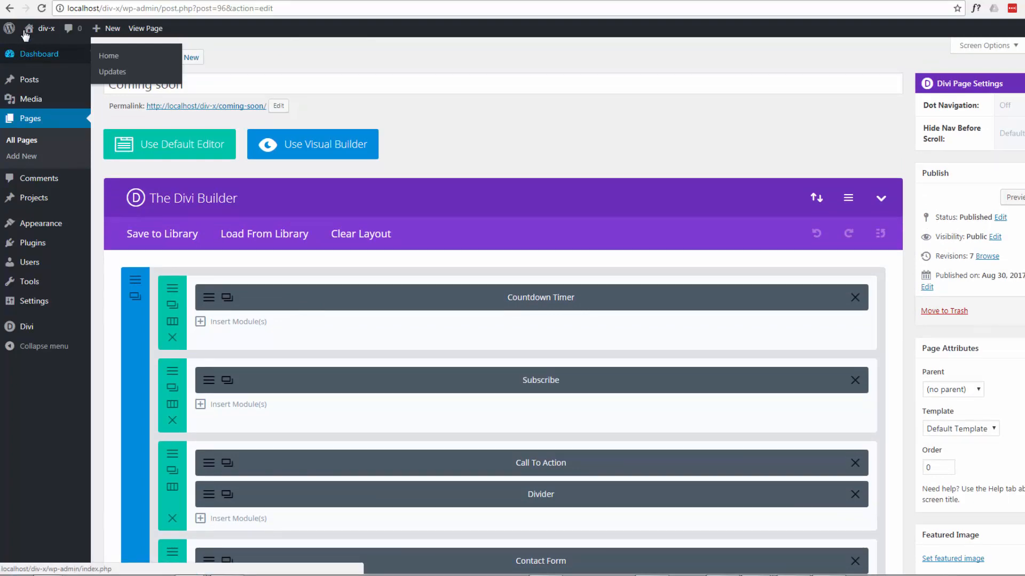
mouse_move(31, 32)
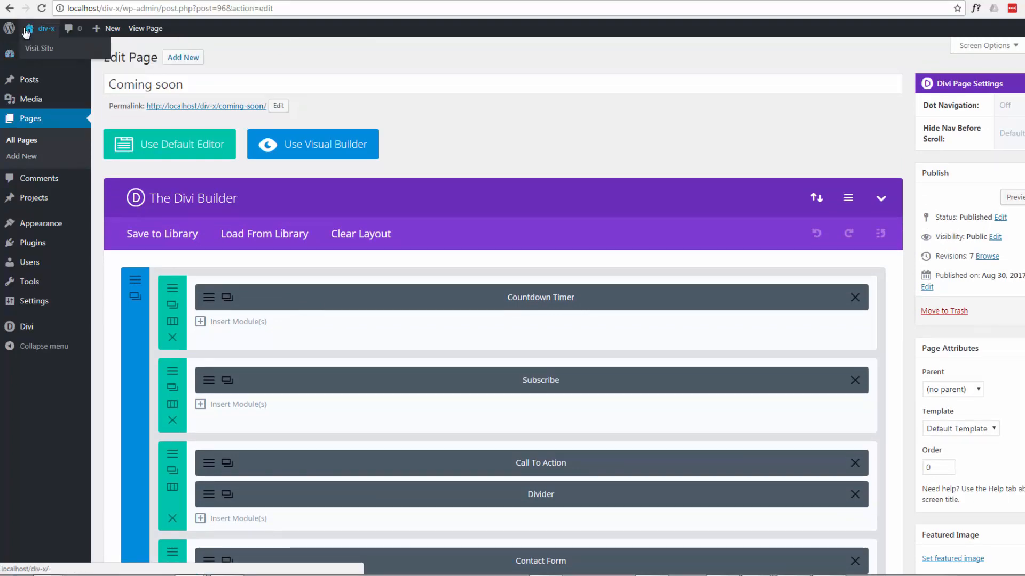
click(40, 54)
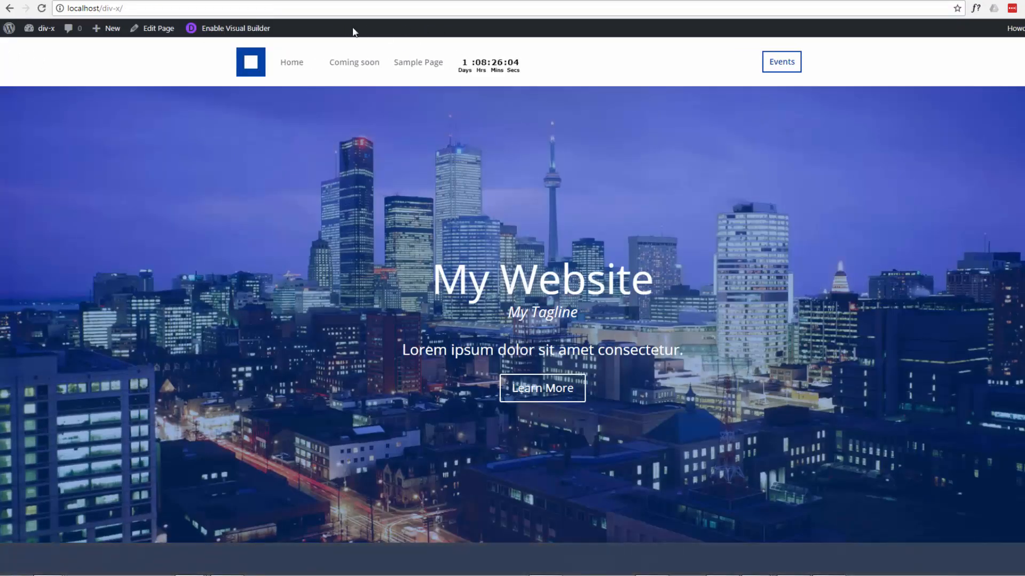
click(228, 32)
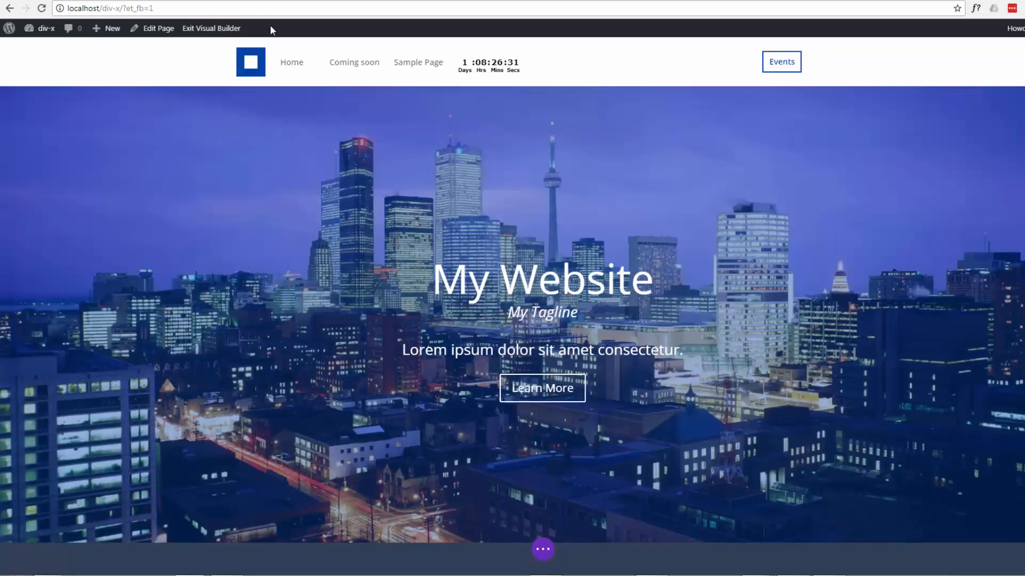
- Adjust the bottom padding of the hero row containing the heading and the Learn More button, leaving it slightly larger
mouse_move(312, 120)
mouse_move(227, 132)
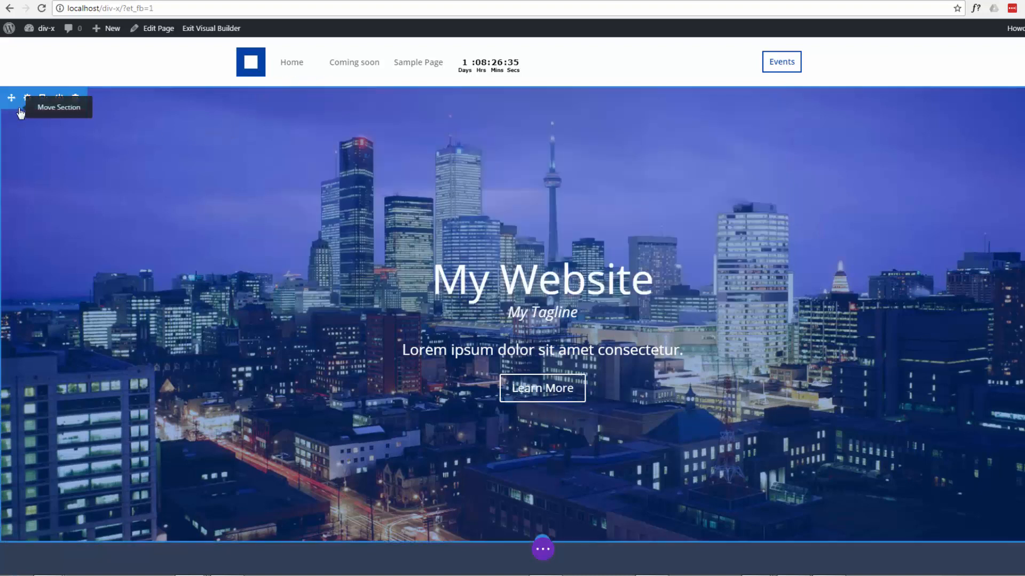
mouse_move(504, 361)
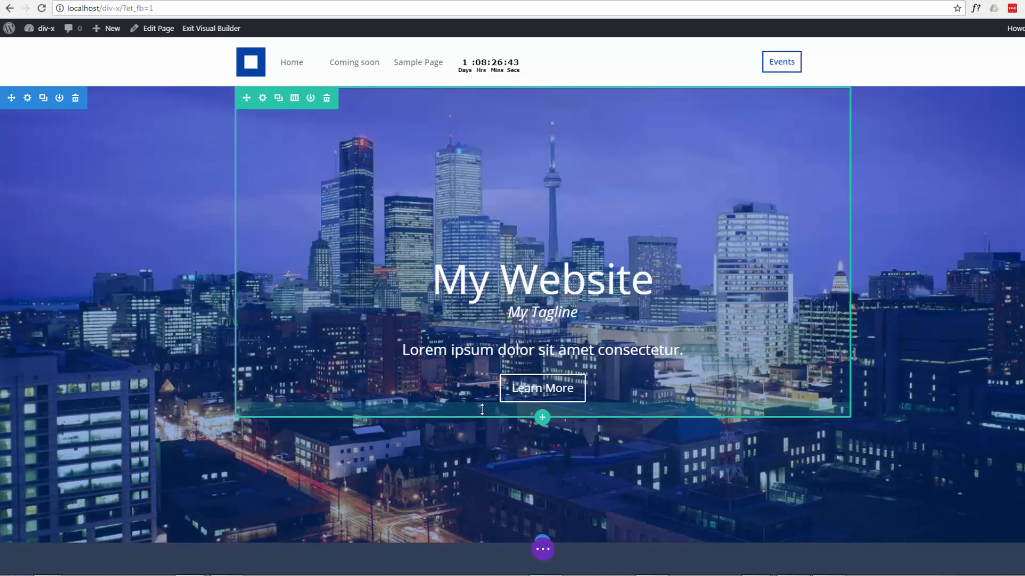
drag(482, 409, 478, 361)
drag(467, 411, 466, 424)
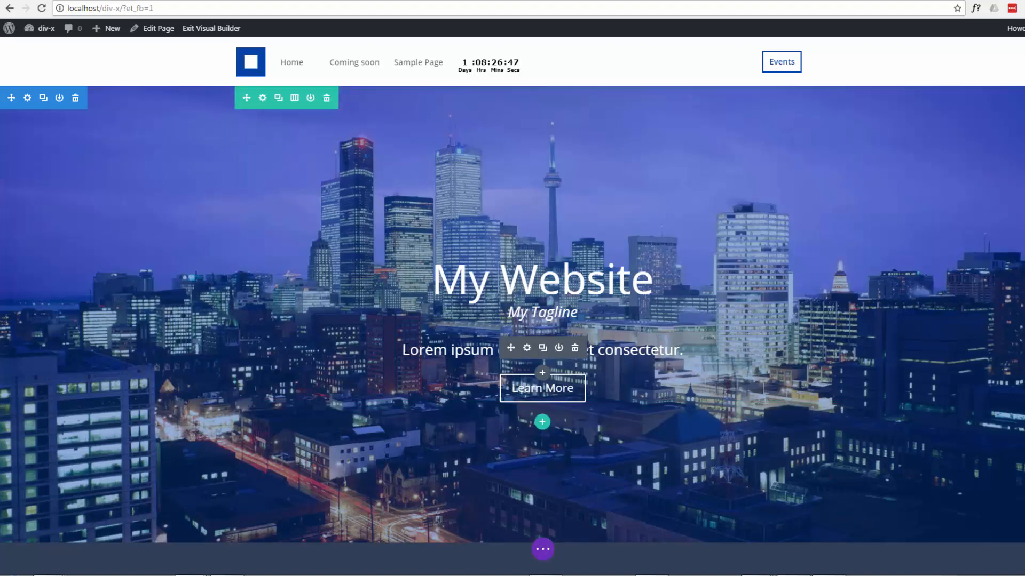
- Delete the word "Lorem" from the hero text above the Learn More button and write it again inline
click(403, 350)
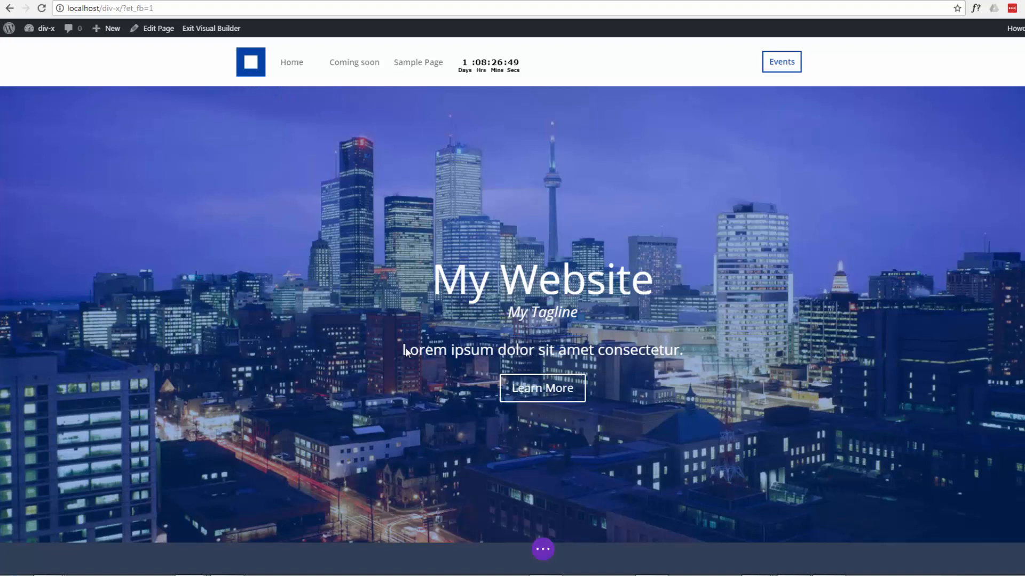
key(Delete)
key(Delete)
key(Delete)
key(Delete)
key(Delete)
key(Delete)
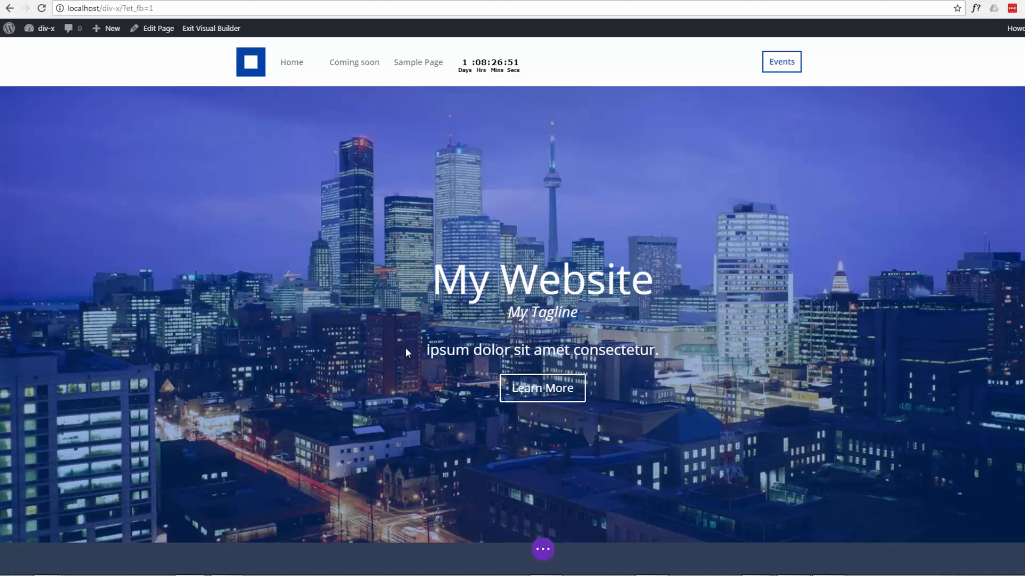
text(Lorem)
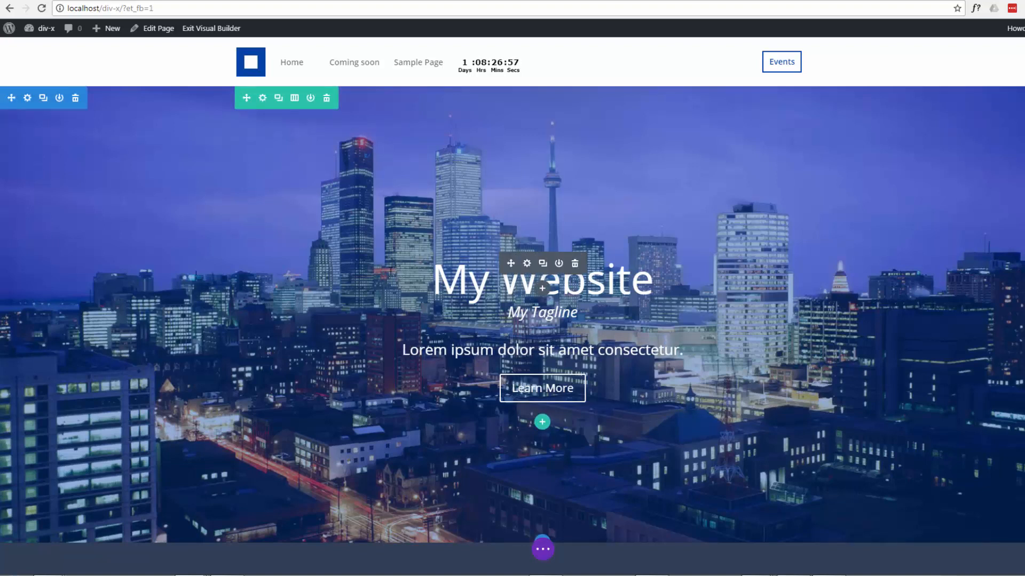
- Change the hero heading to "Your Website" directly on the page and save the page
click(445, 282)
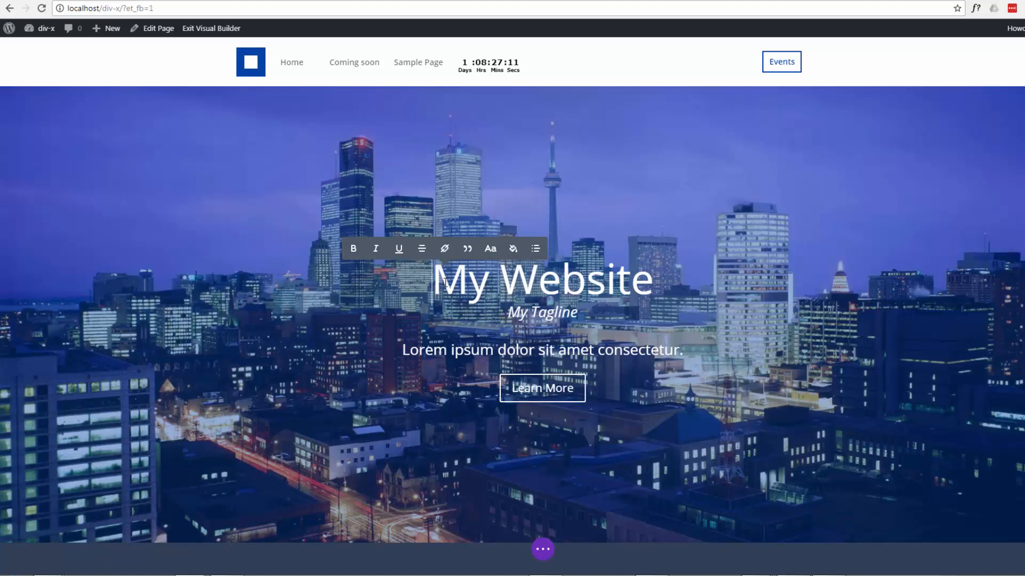
key(Delete)
key(Delete)
key(Delete)
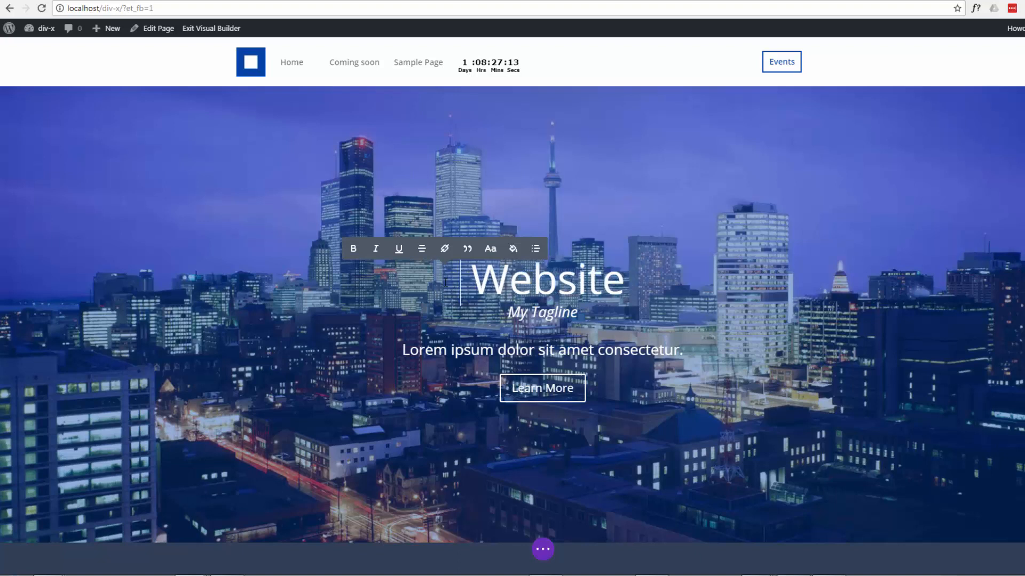
text(You )
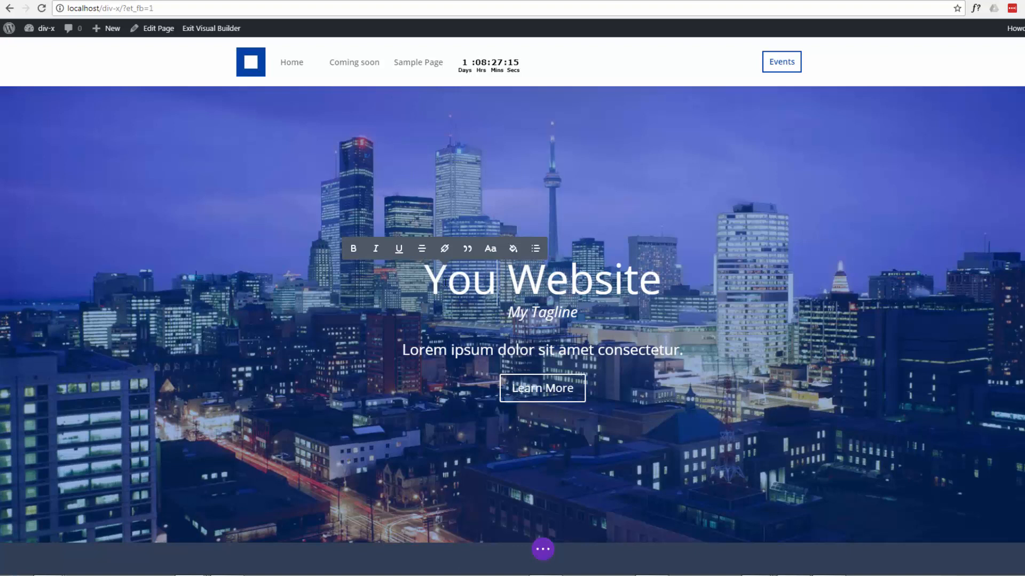
text(r)
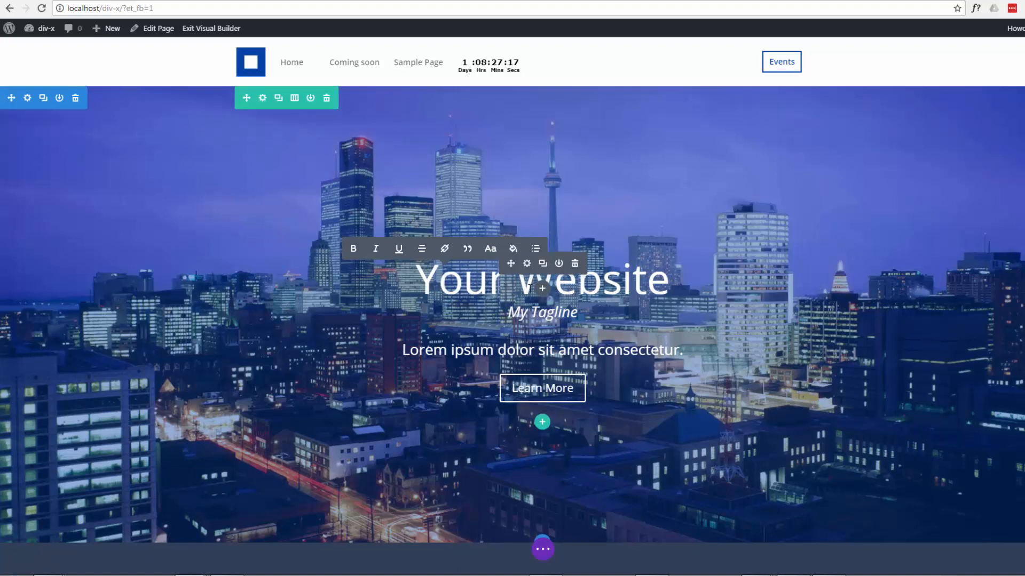
click(785, 220)
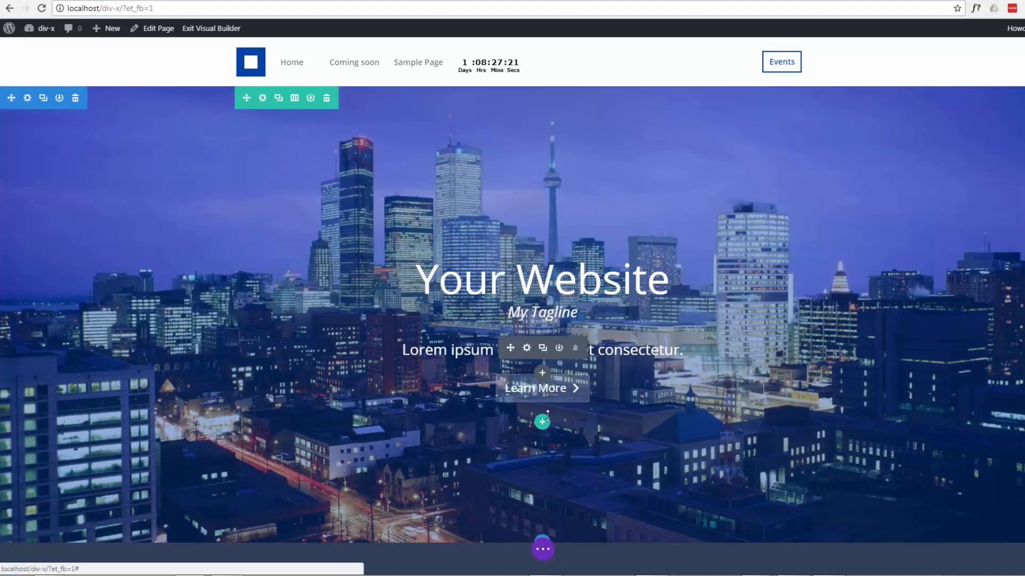
click(544, 551)
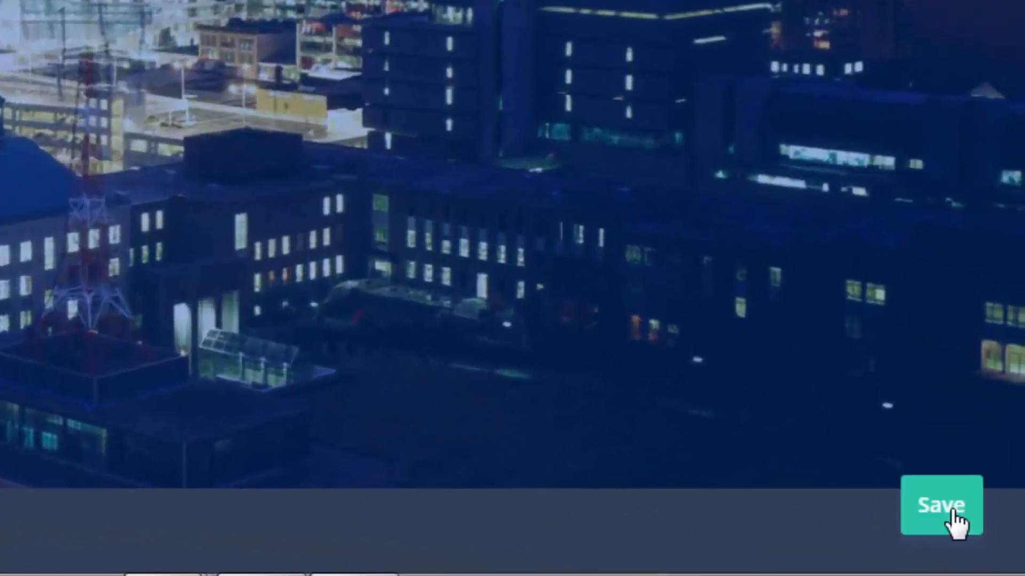
click(948, 510)
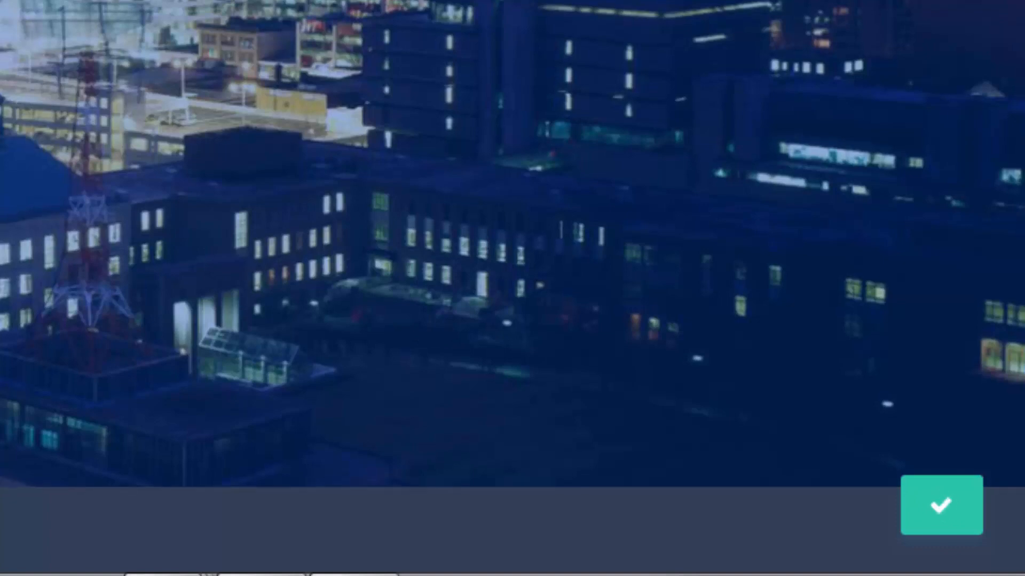
- Adjust the spacing of the section with four image blurbs, increasing the padding above and below them
scroll(512, 288, down, 4)
scroll(512, 288, down, 1)
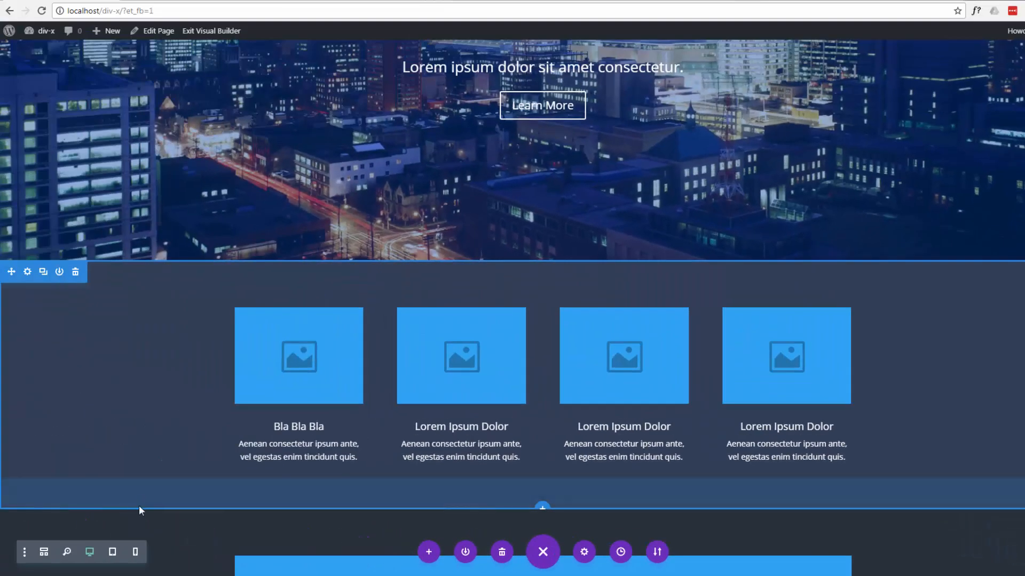
drag(139, 510, 146, 455)
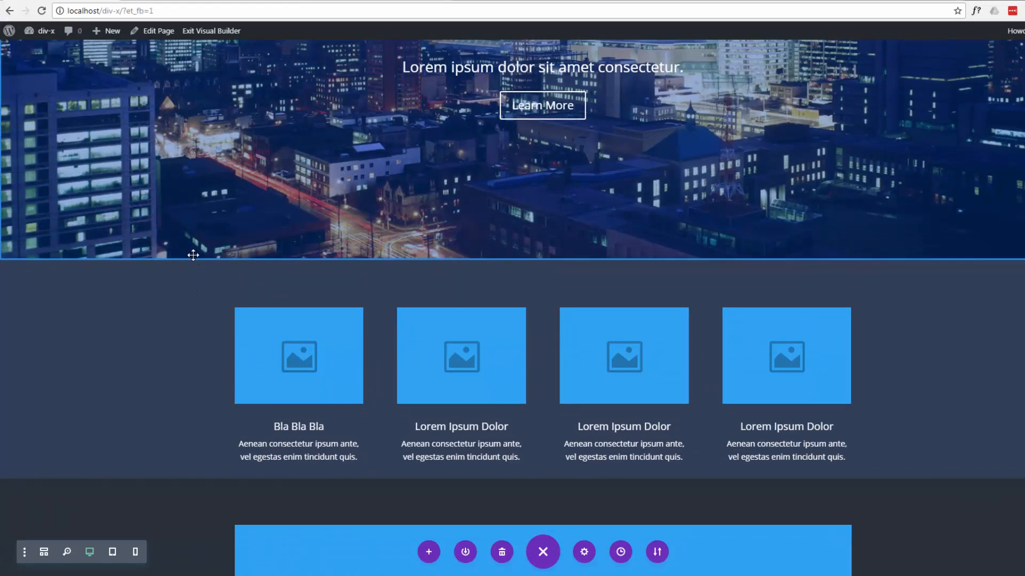
drag(193, 269, 187, 299)
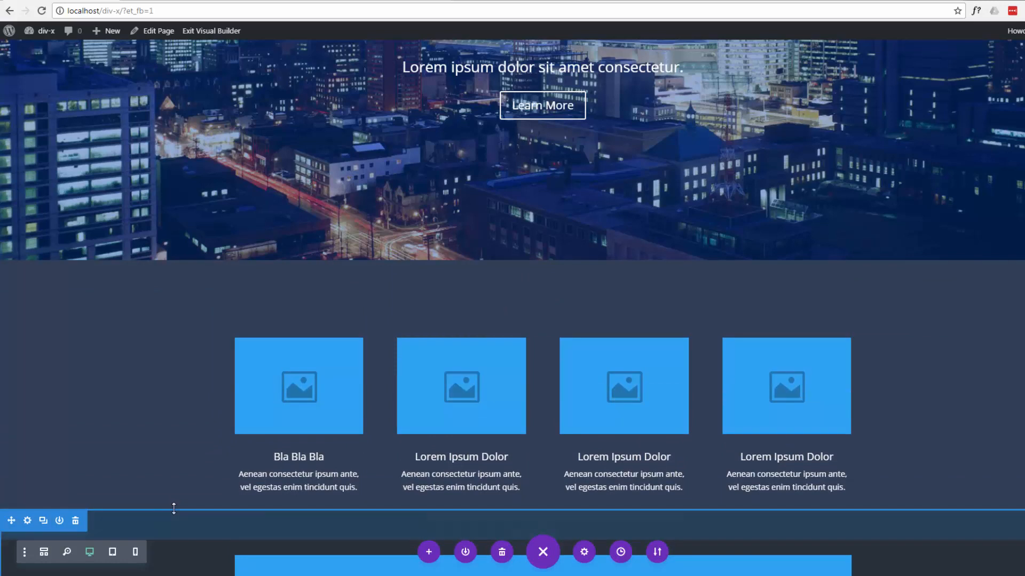
drag(175, 501, 174, 534)
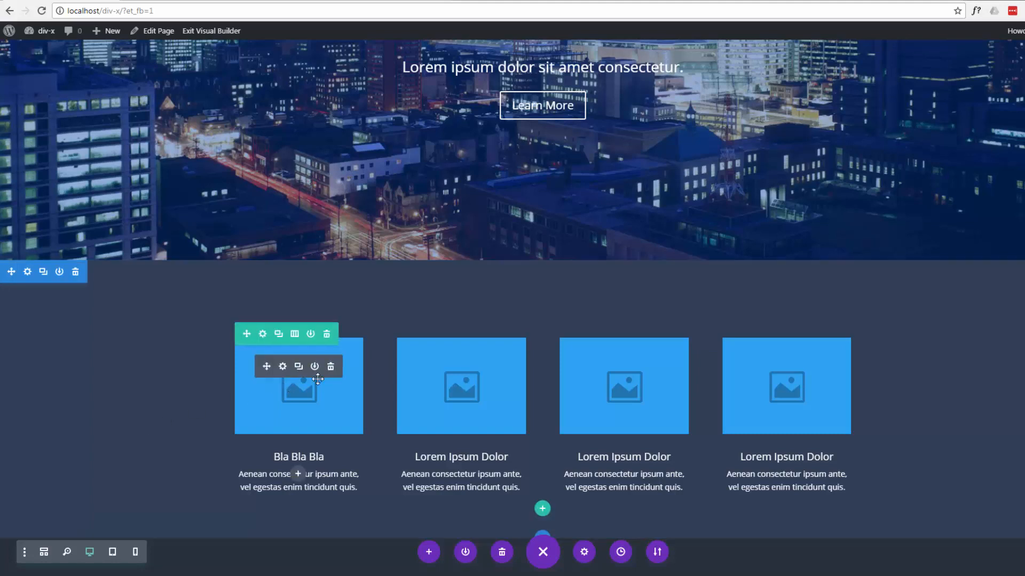
- Change the blurb row to three equal columns and delete the surplus blurb stacked in the third column
click(295, 334)
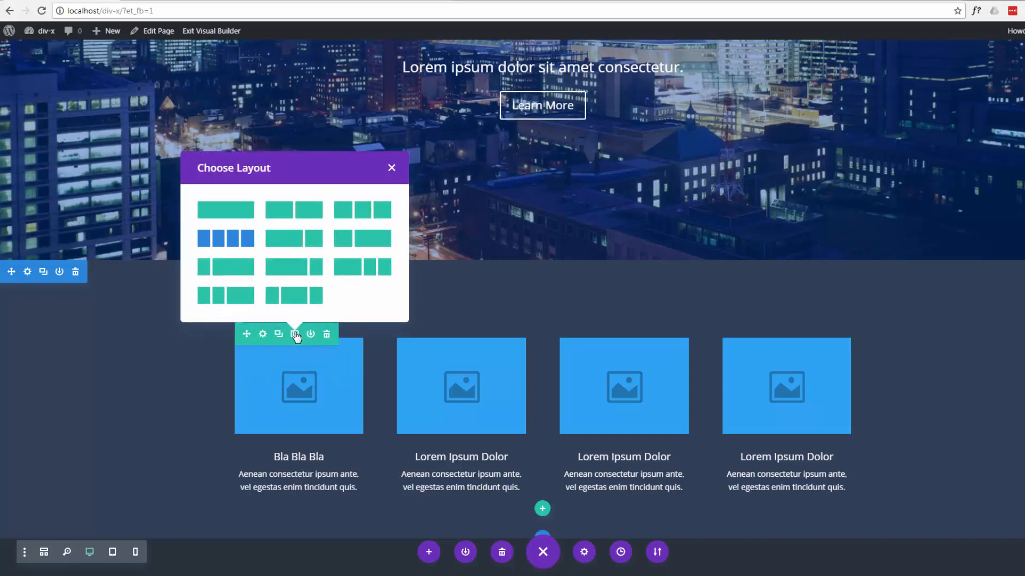
click(361, 210)
scroll(165, 431, down, 3)
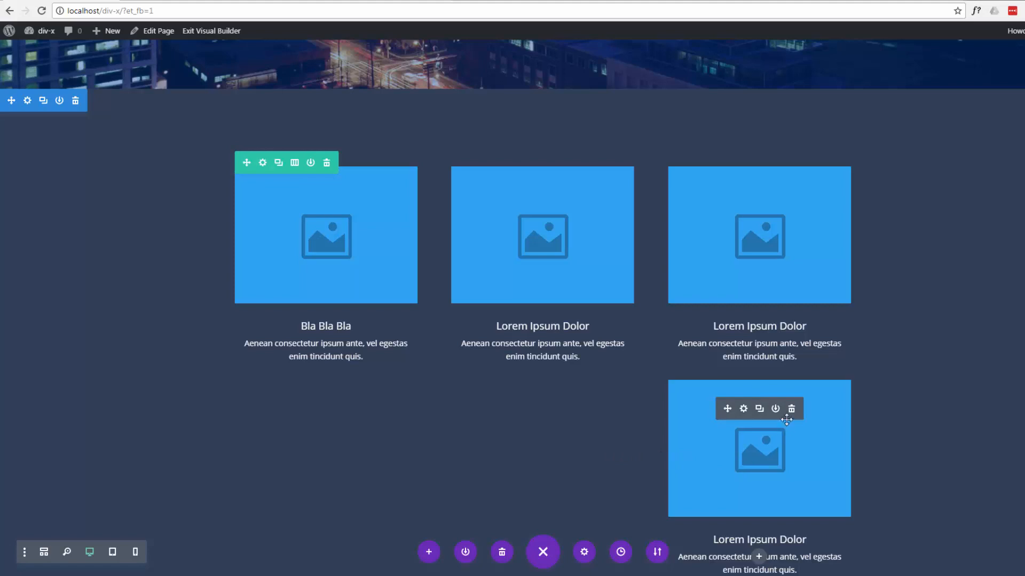
click(792, 410)
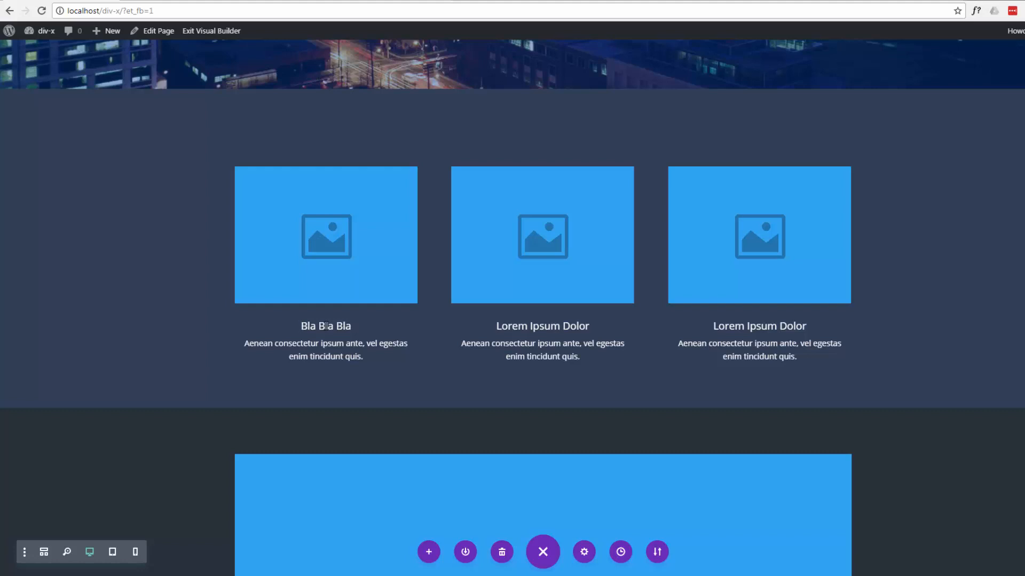
- Replace the first letter of the first blurb's title so it reads "Hla Bla Bla"
key(Delete)
text(H)
- Change the blurb row to four equal columns and duplicate the blurb in the third column
mouse_move(301, 231)
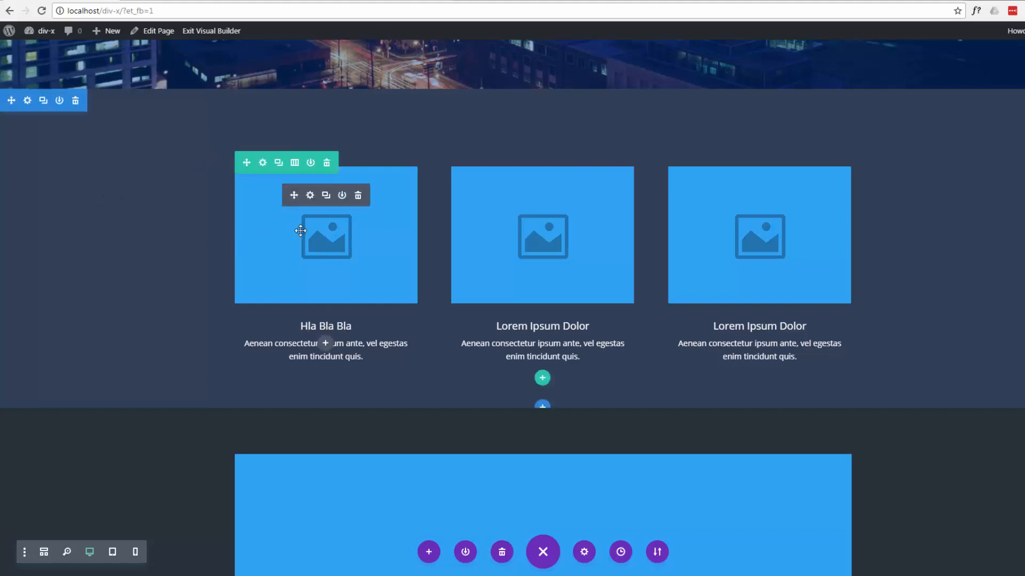
click(293, 163)
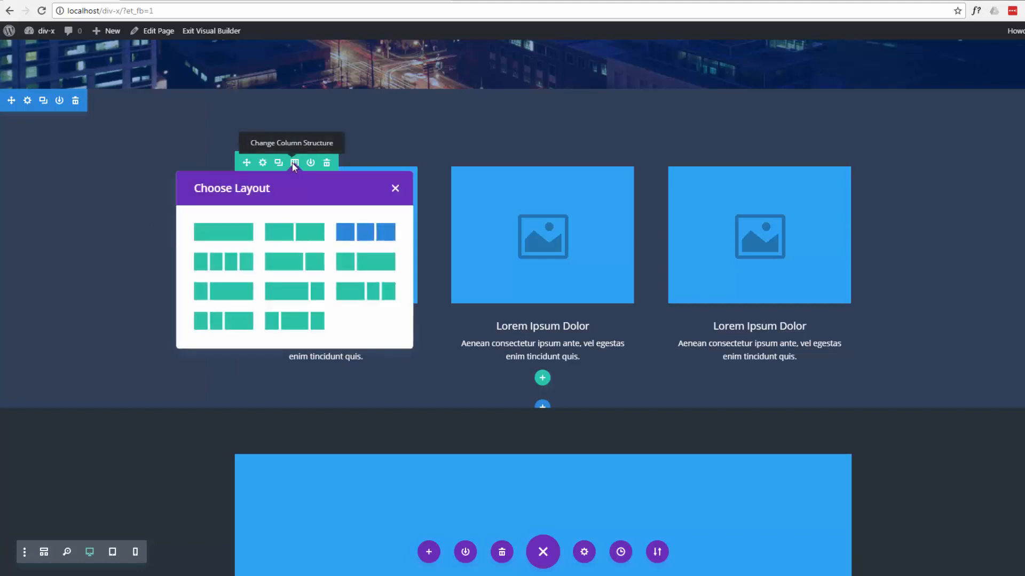
click(228, 260)
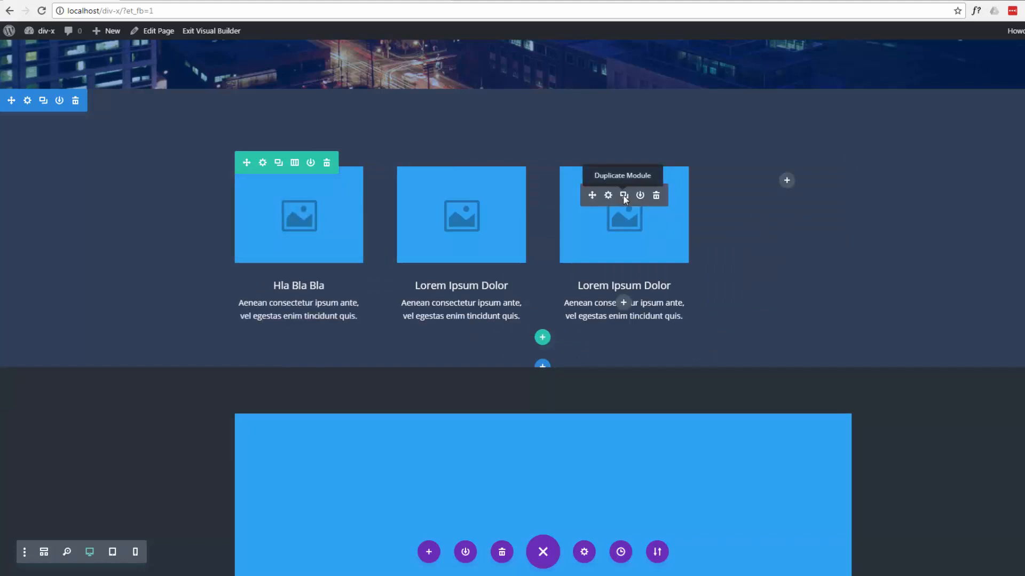
click(622, 195)
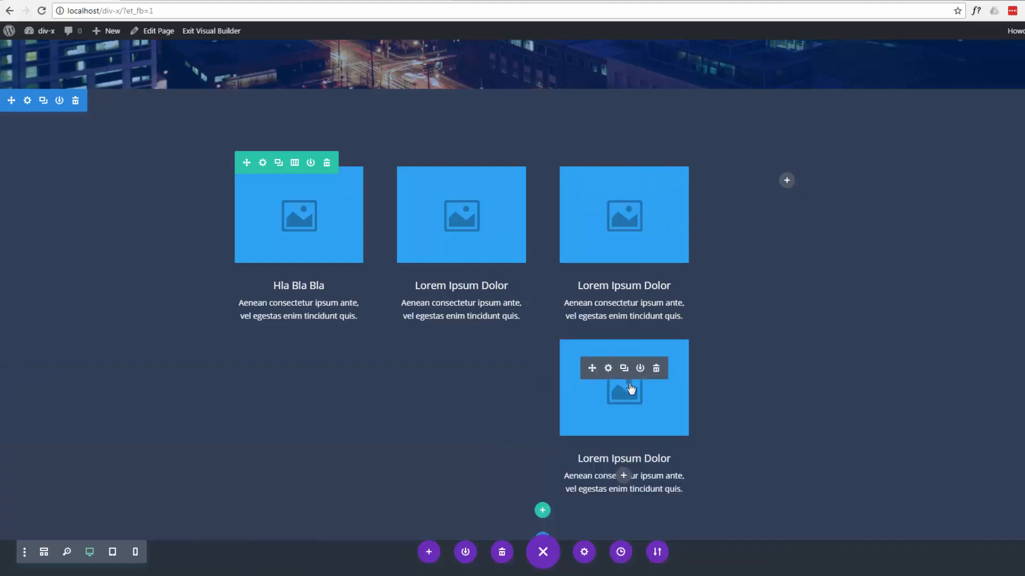
- Move the lower blurb of the third column into the empty fourth column and left-align its body text
drag(643, 383, 787, 183)
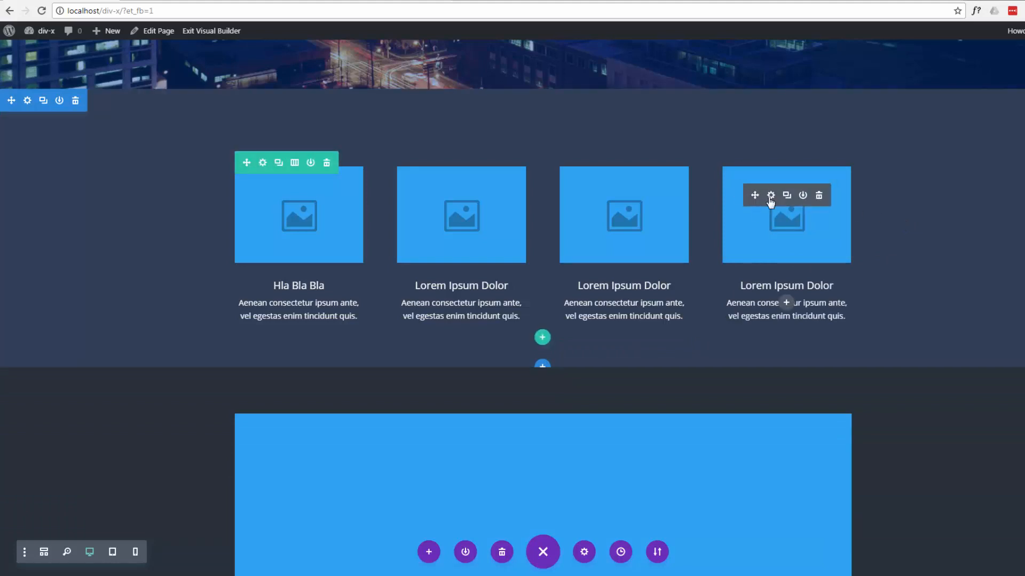
click(771, 196)
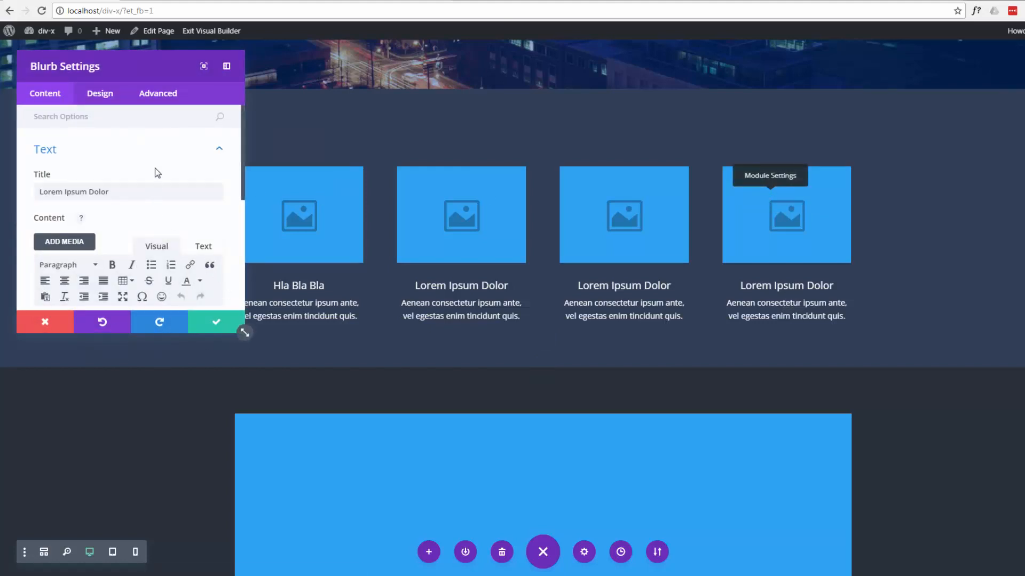
scroll(155, 168, down, 1)
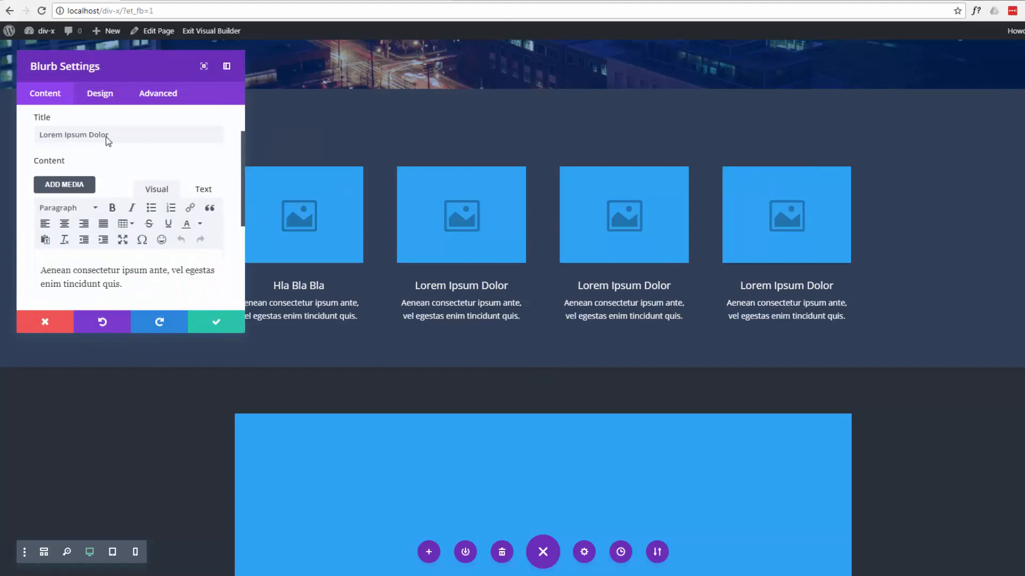
scroll(130, 255, down, 2)
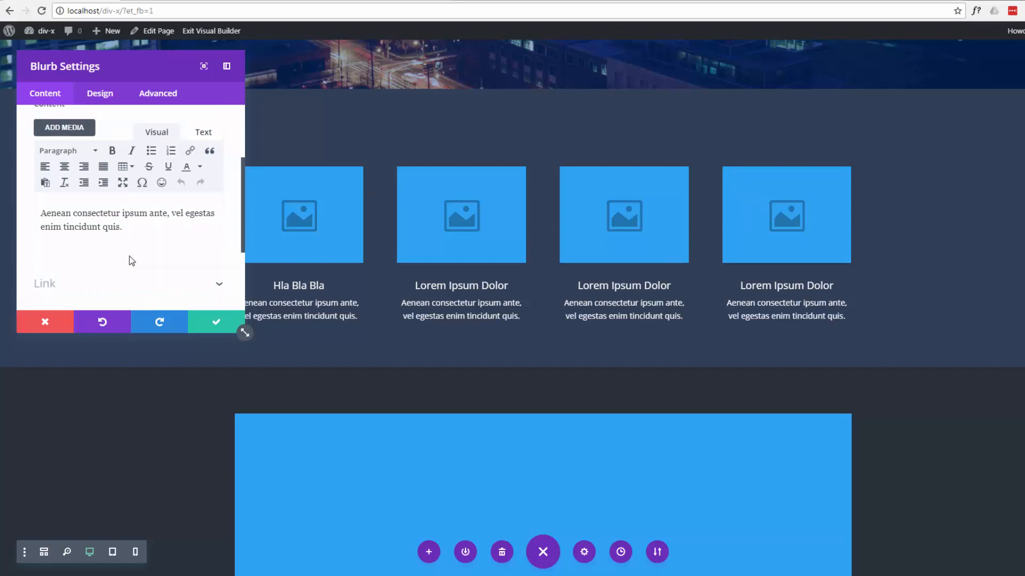
scroll(129, 255, up, 1)
click(64, 168)
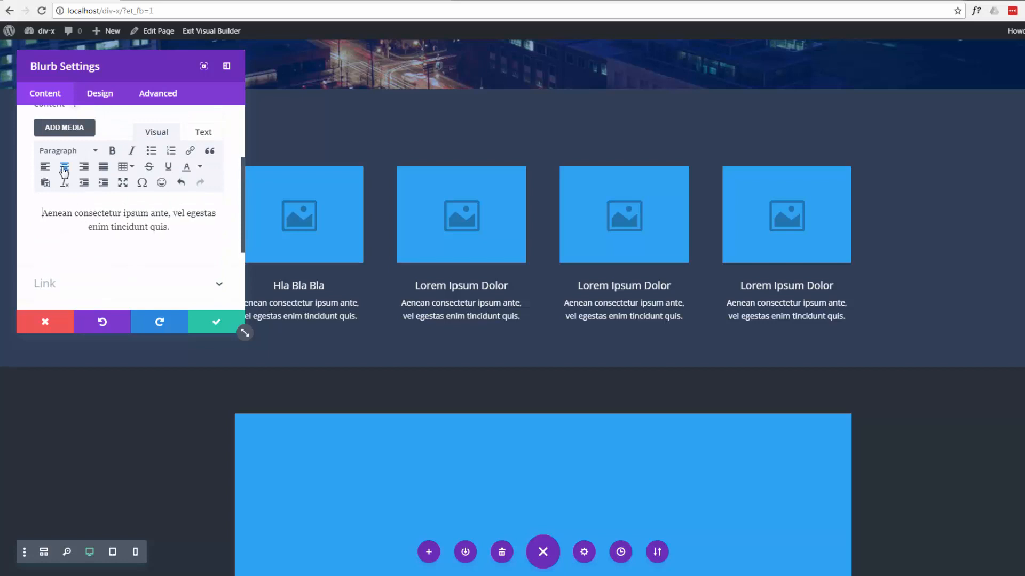
click(46, 167)
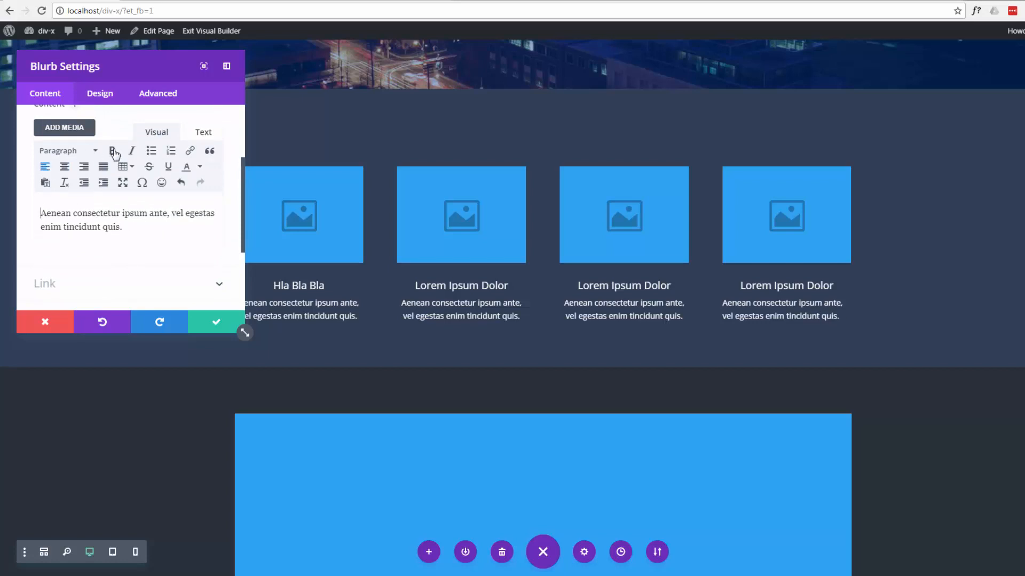
- Make the entire body text of the fourth column's blurb bold
triple_click(37, 214)
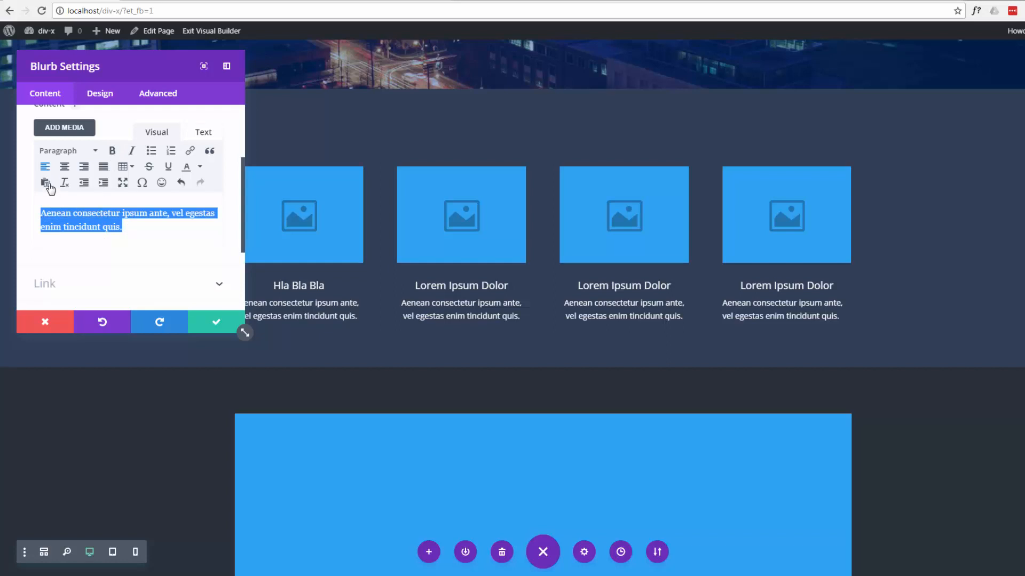
click(113, 151)
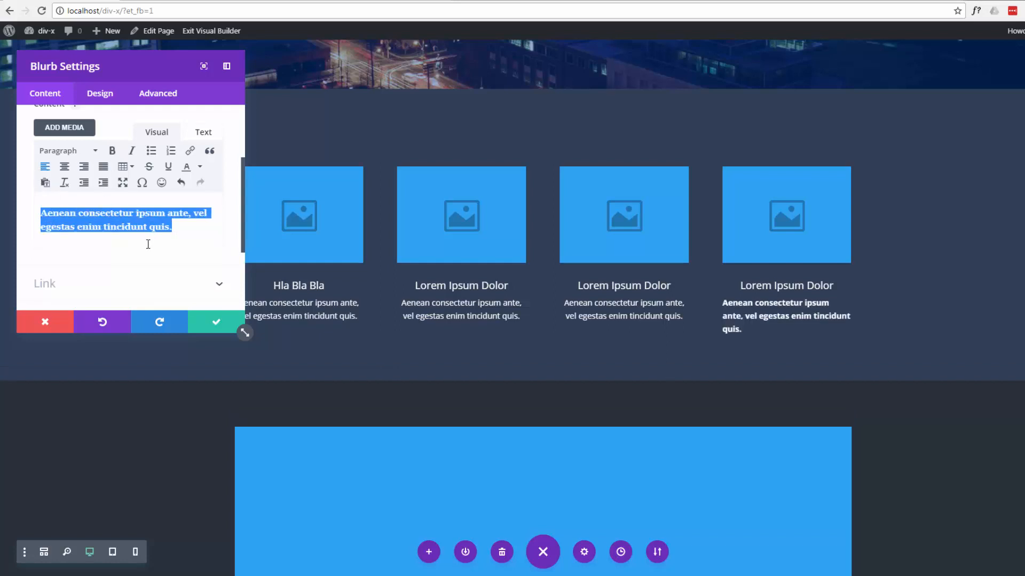
scroll(142, 241, down, 2)
scroll(107, 202, up, 3)
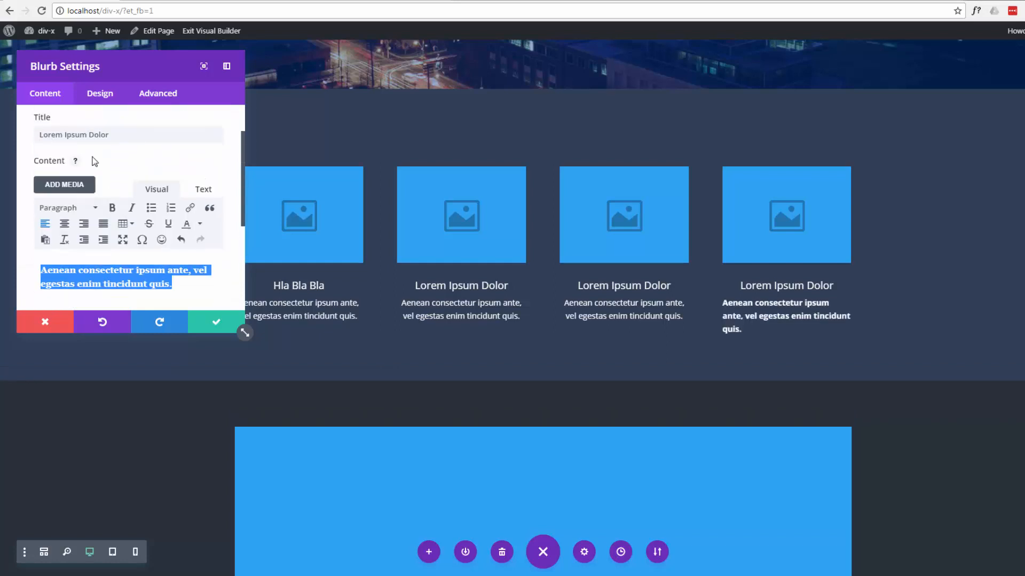
- Look through the fourth blurb's design options down to its animation styles and save the blurb's settings
click(102, 94)
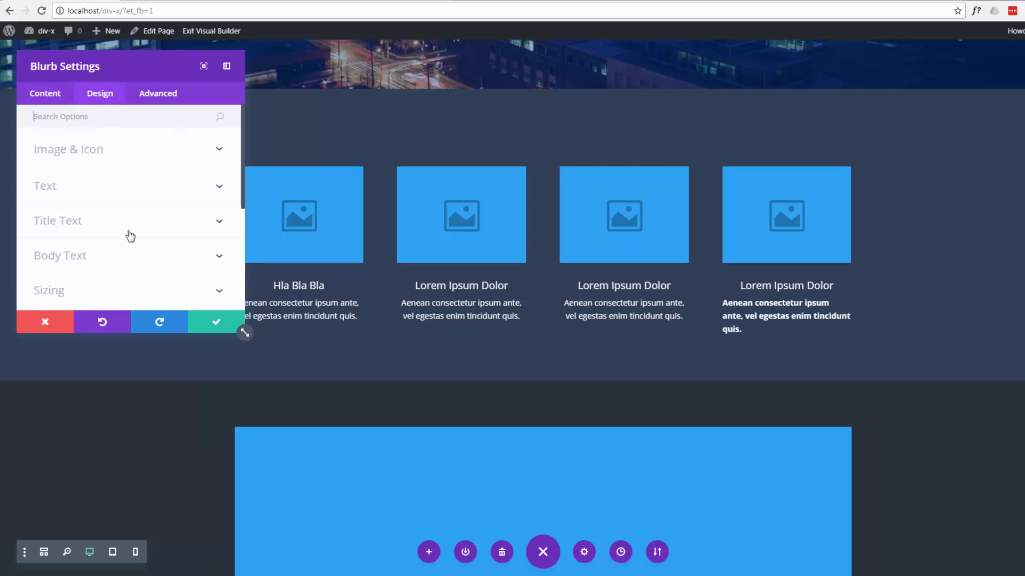
scroll(131, 236, down, 3)
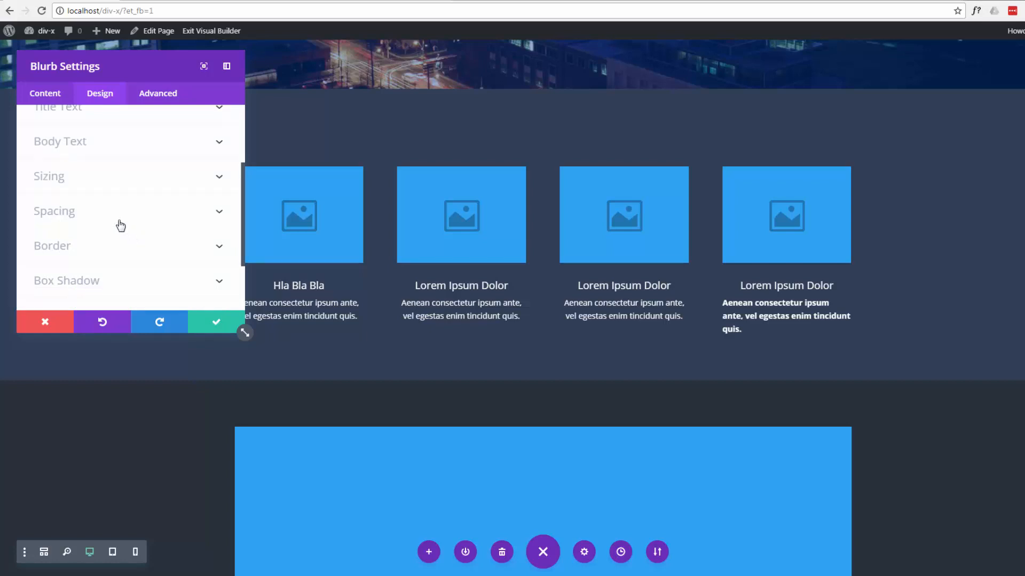
scroll(116, 260, down, 2)
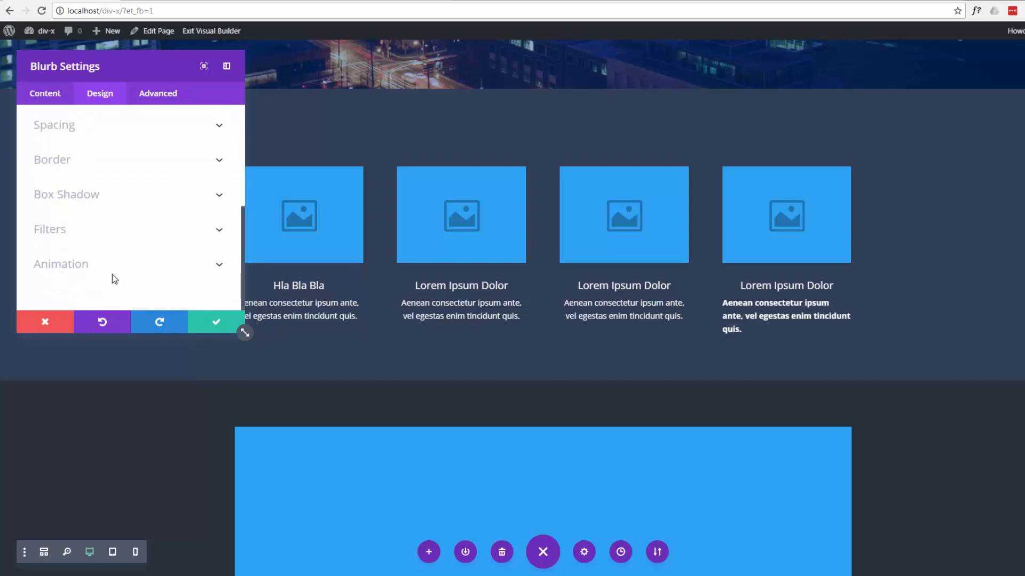
click(113, 265)
scroll(114, 264, down, 2)
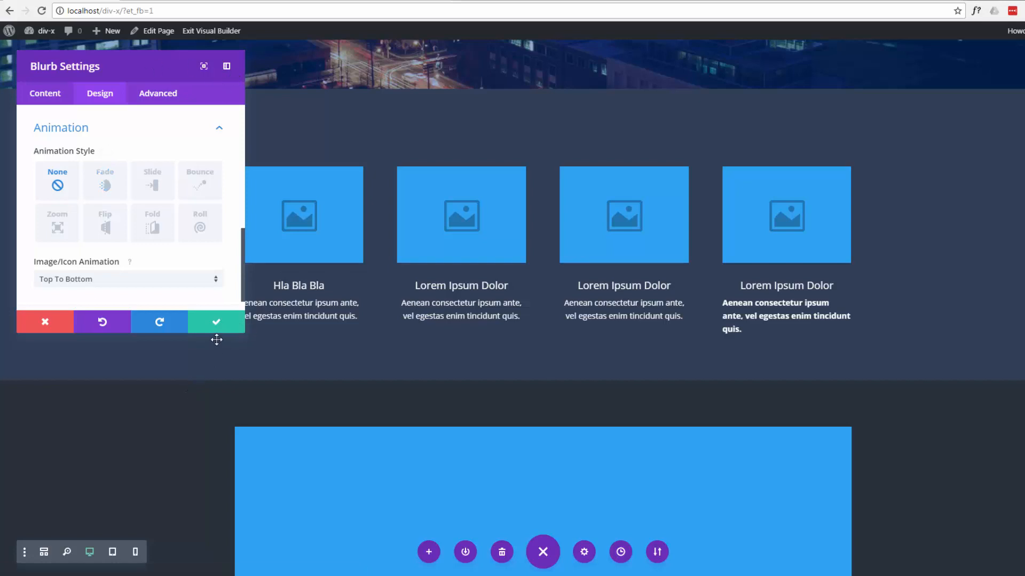
click(216, 323)
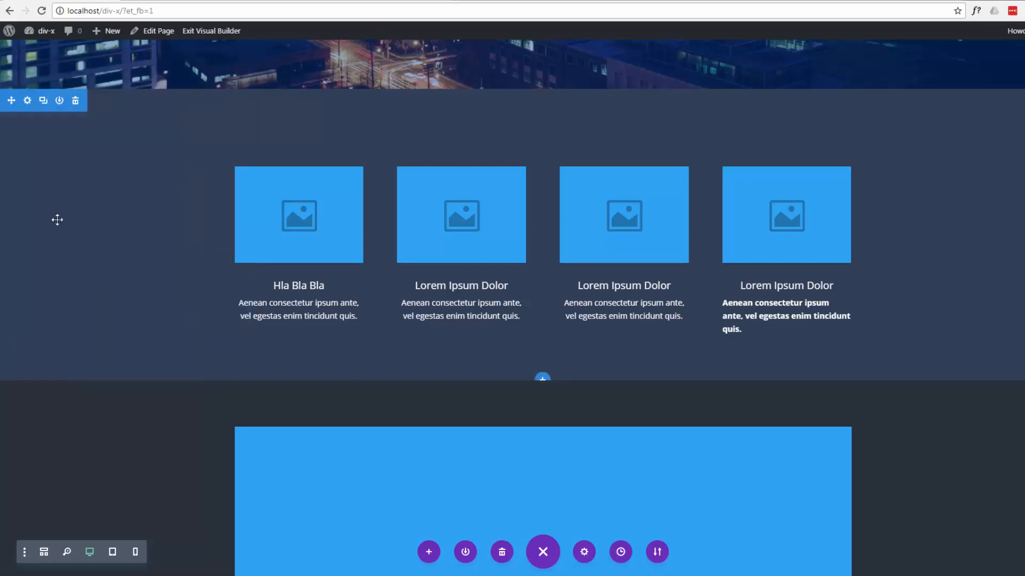
- Set the blurb section's background color to green #549354 and save the section settings
click(28, 104)
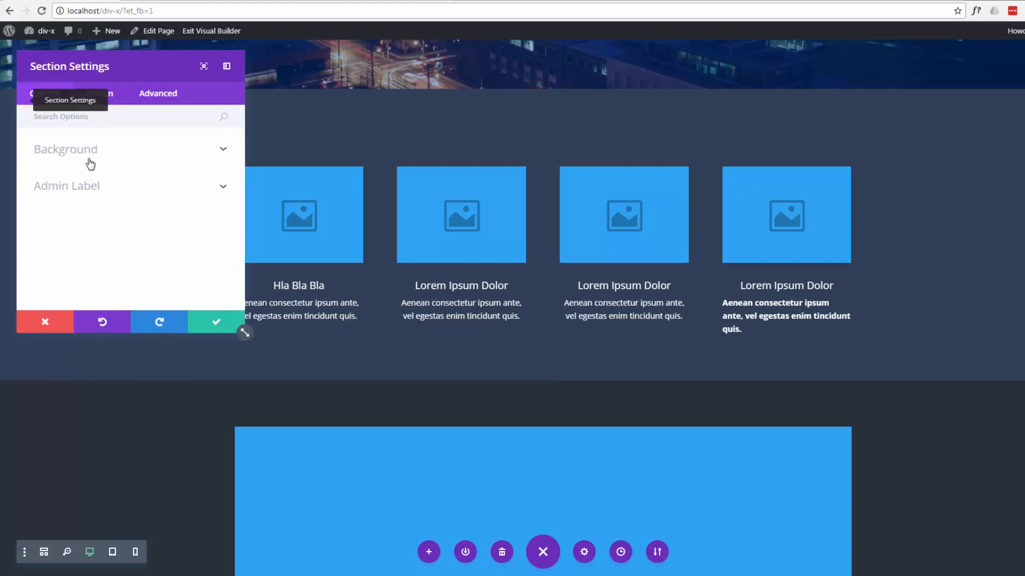
click(176, 163)
click(121, 249)
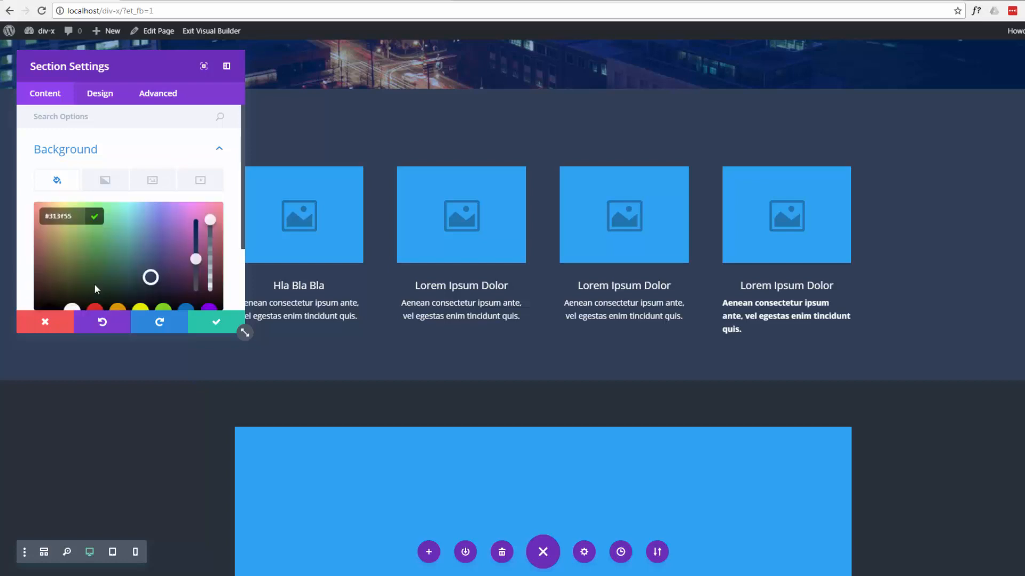
click(98, 251)
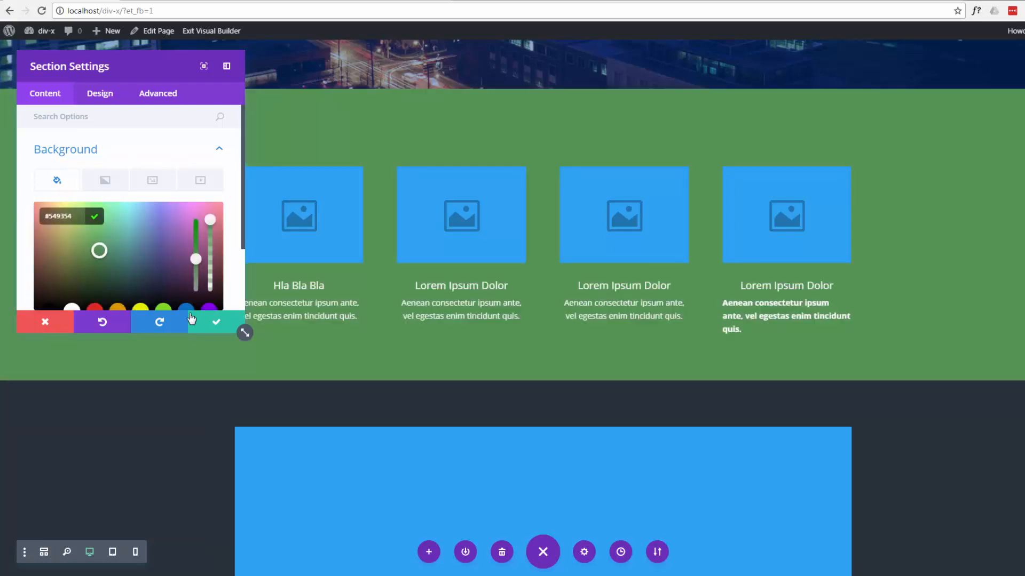
click(215, 321)
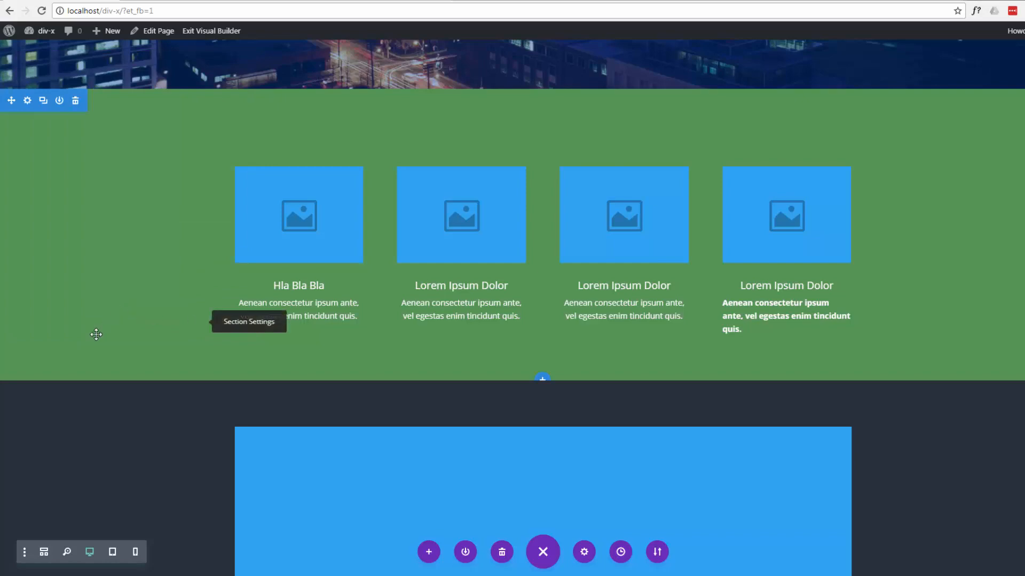
- Increase the padding above the large image in the section below the blurbs to about 203 px
scroll(75, 334, up, 3)
scroll(77, 331, down, 2)
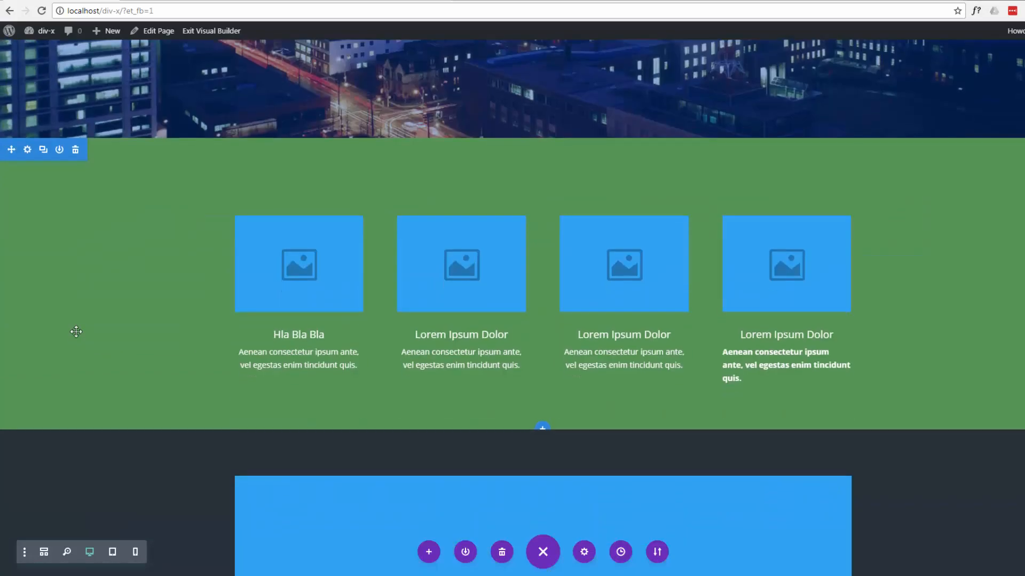
scroll(77, 331, down, 8)
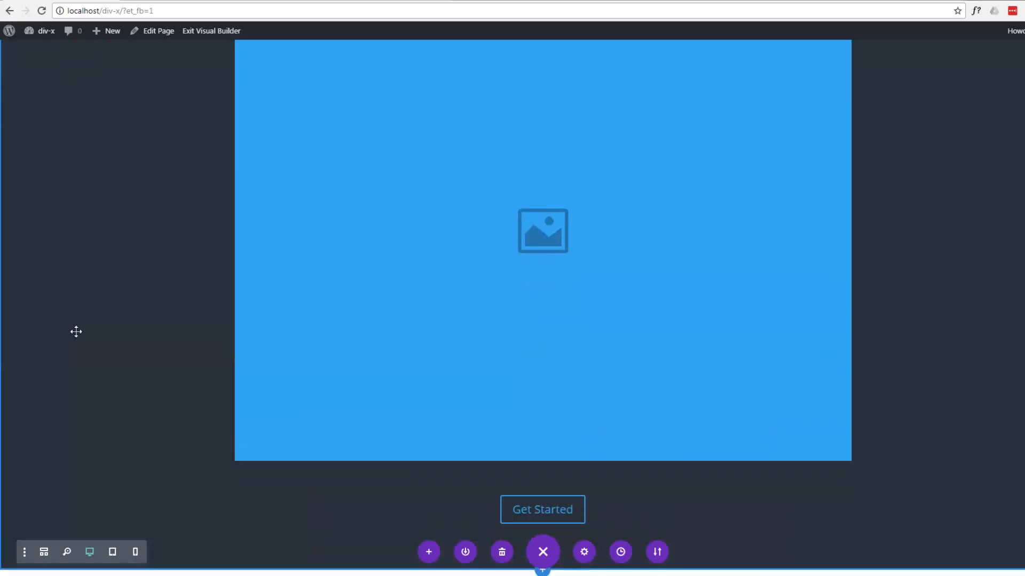
scroll(76, 331, up, 10)
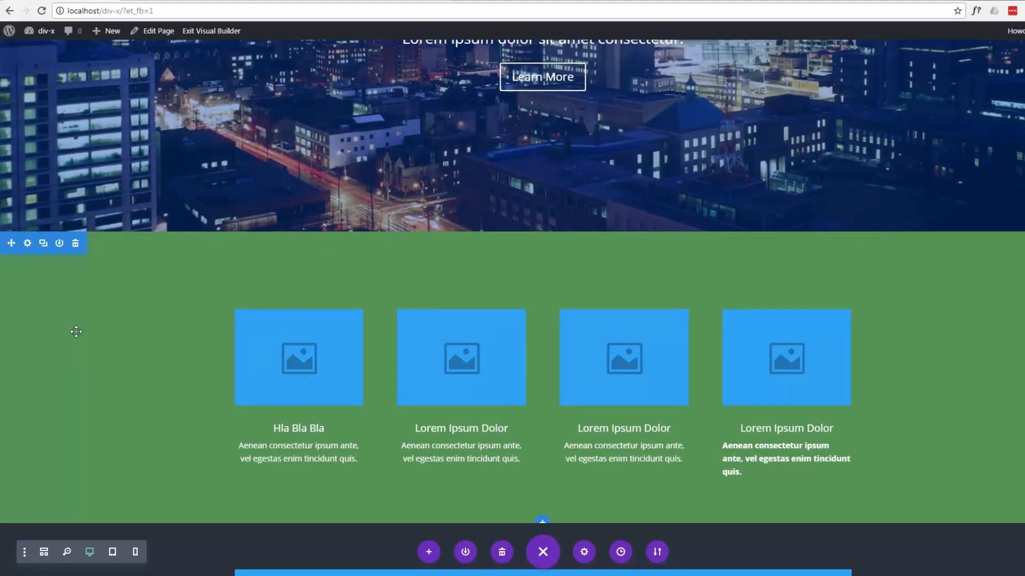
scroll(76, 330, up, 1)
scroll(76, 331, down, 2)
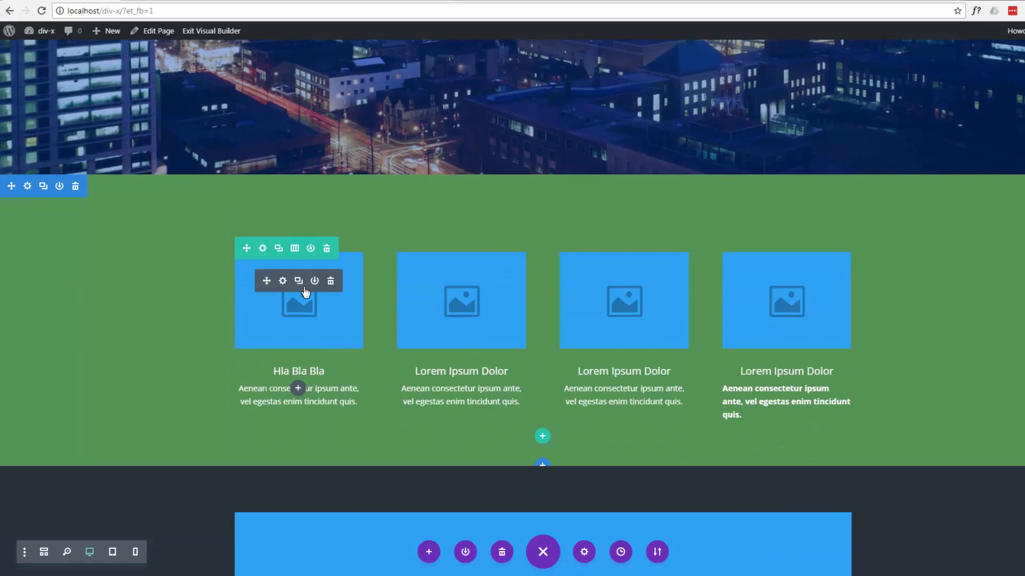
scroll(127, 307, down, 2)
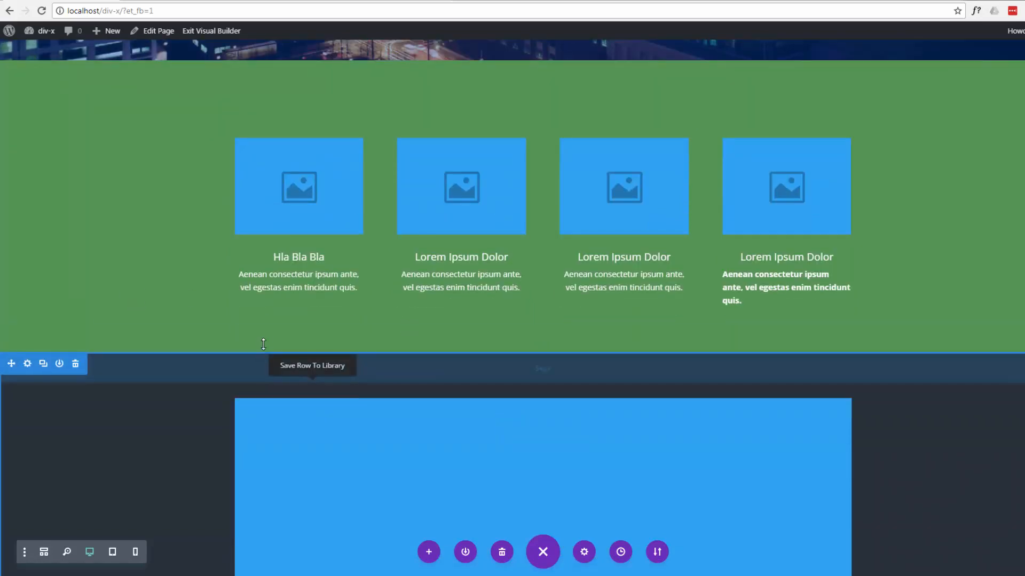
drag(263, 344, 244, 441)
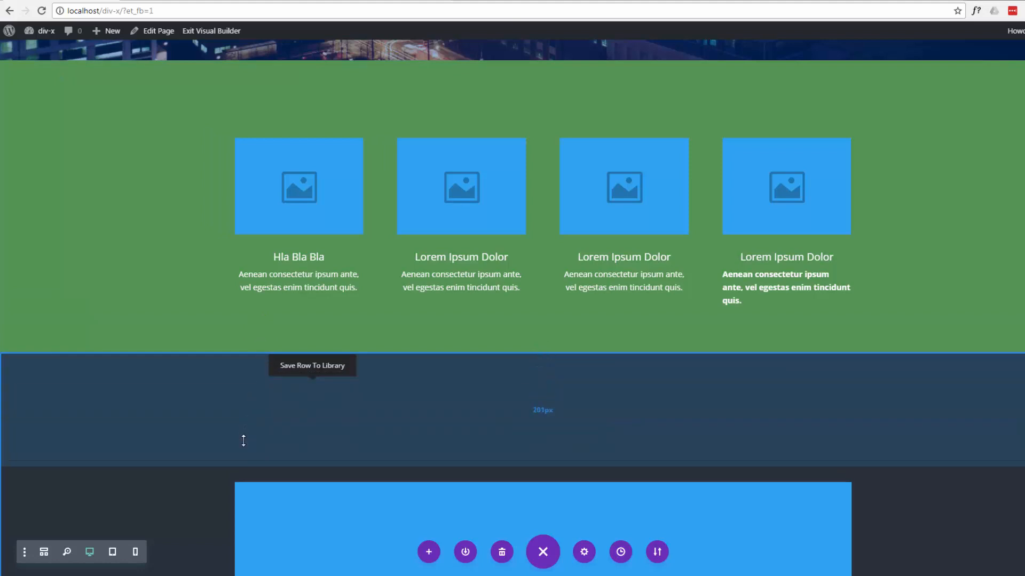
- View the options for saving the large image module to the Divi Library and close them without saving
scroll(214, 430, down, 8)
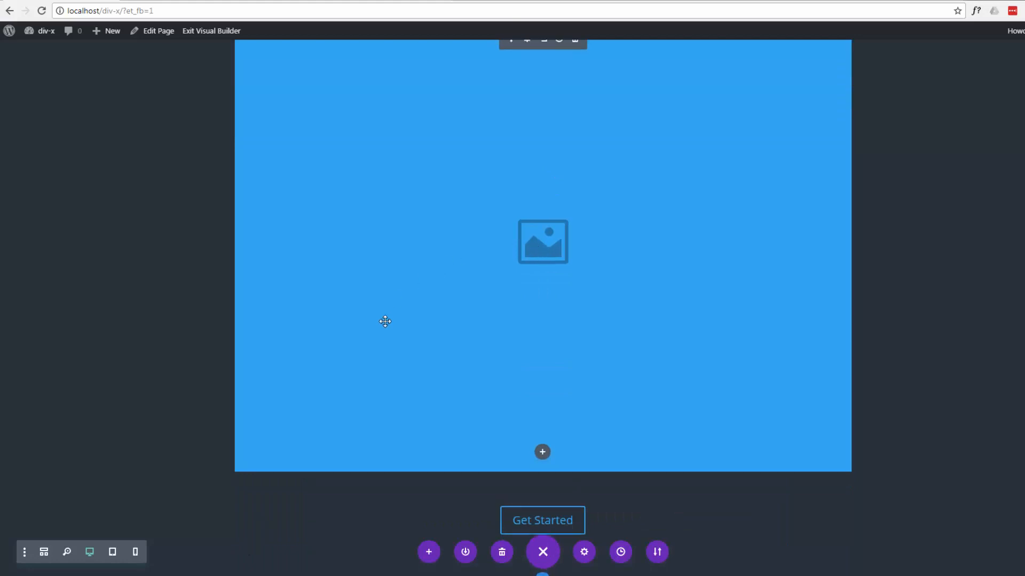
scroll(388, 315, up, 3)
mouse_move(515, 205)
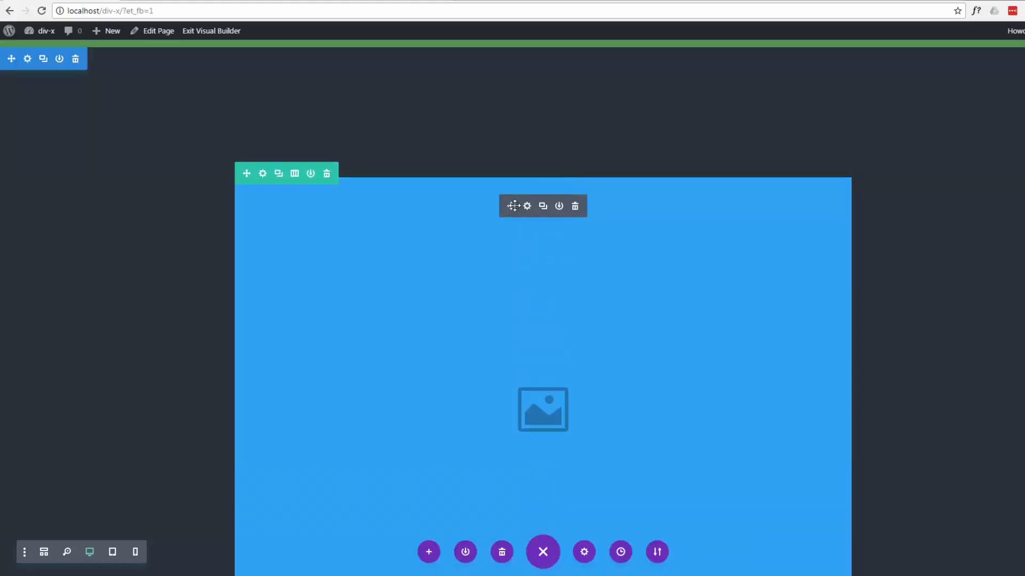
click(559, 207)
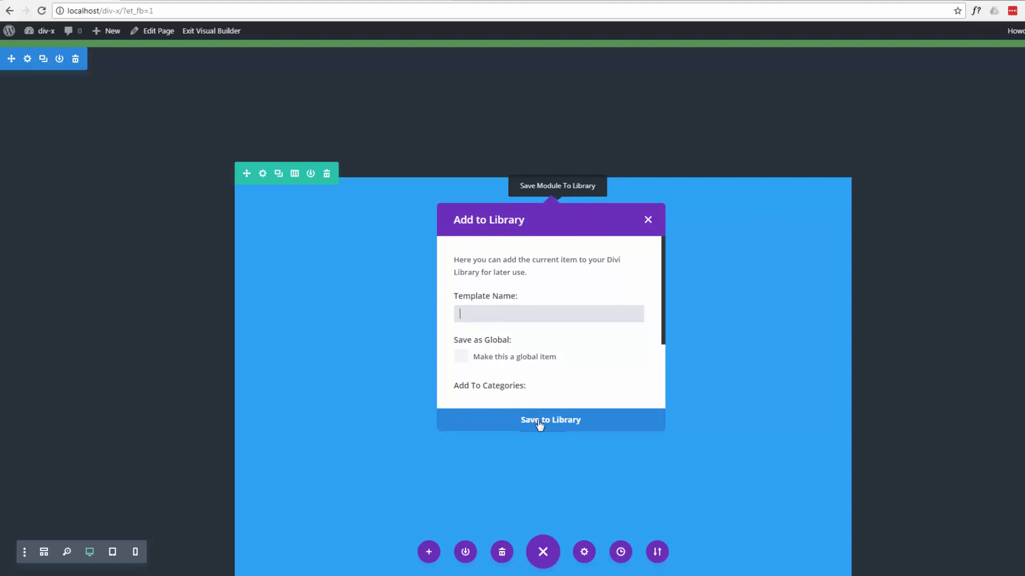
click(649, 221)
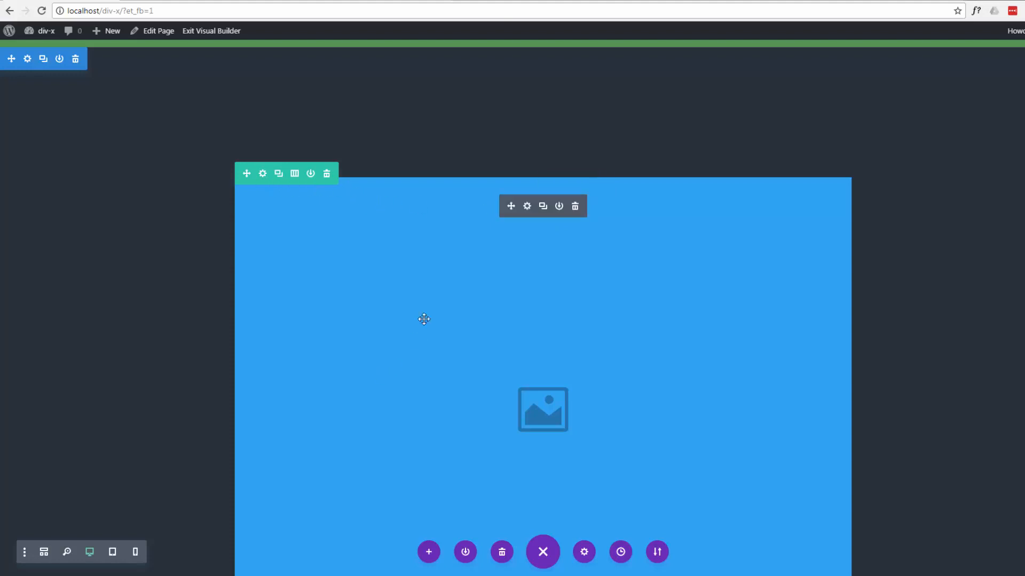
- Replace the large placeholder image with the city photo sl-1.jpg from the Media Library
click(527, 207)
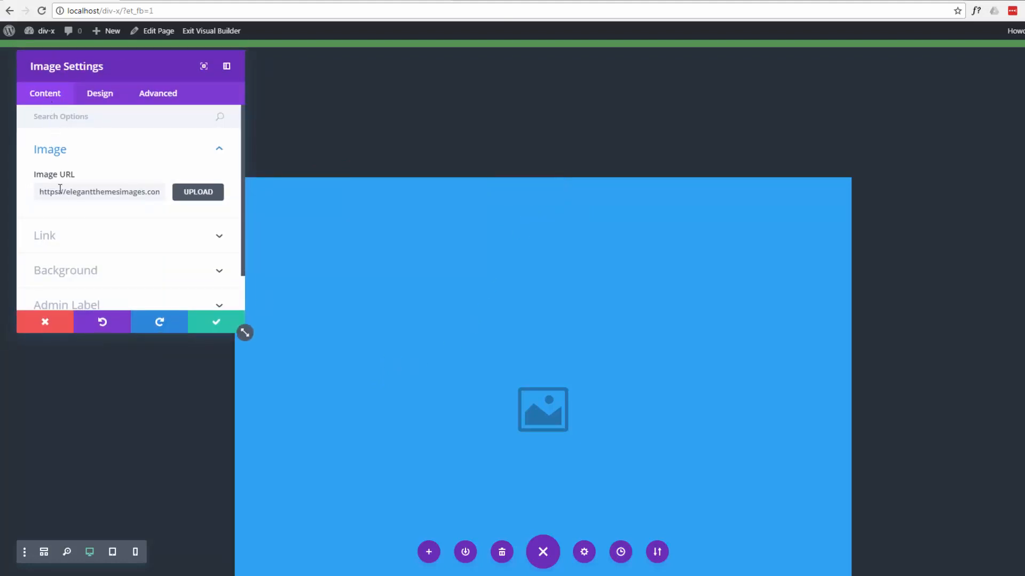
click(202, 193)
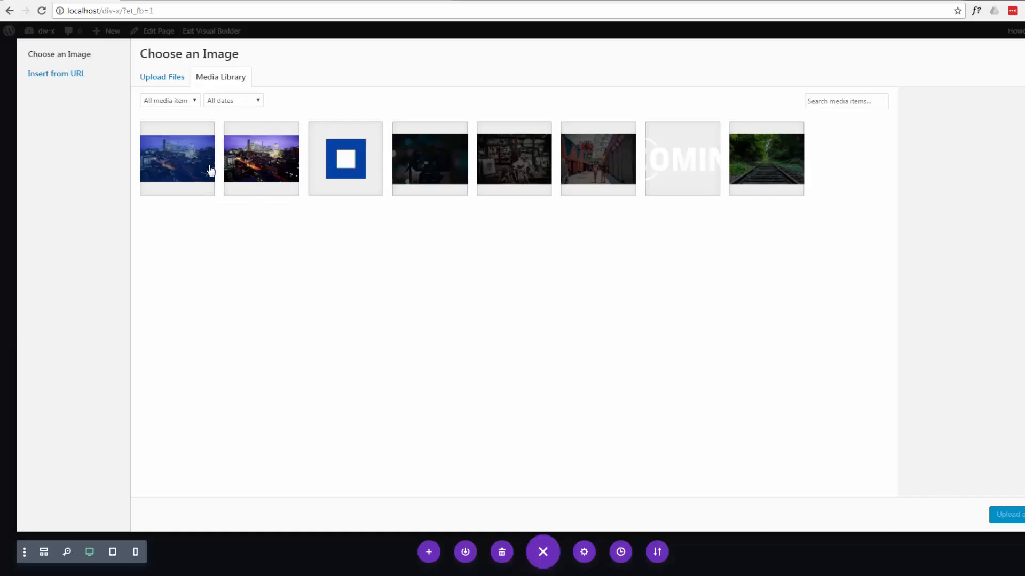
click(184, 168)
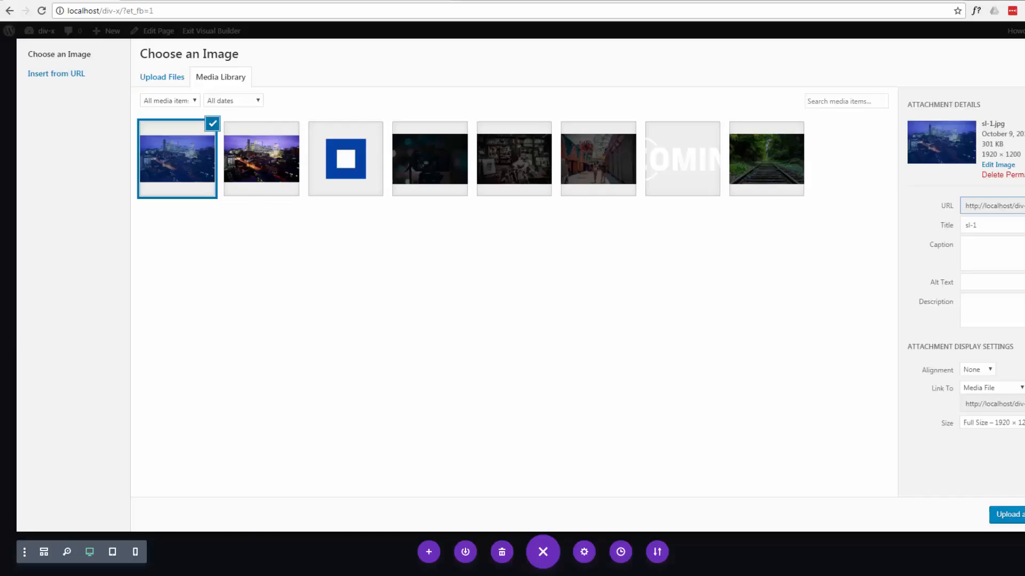
click(1006, 515)
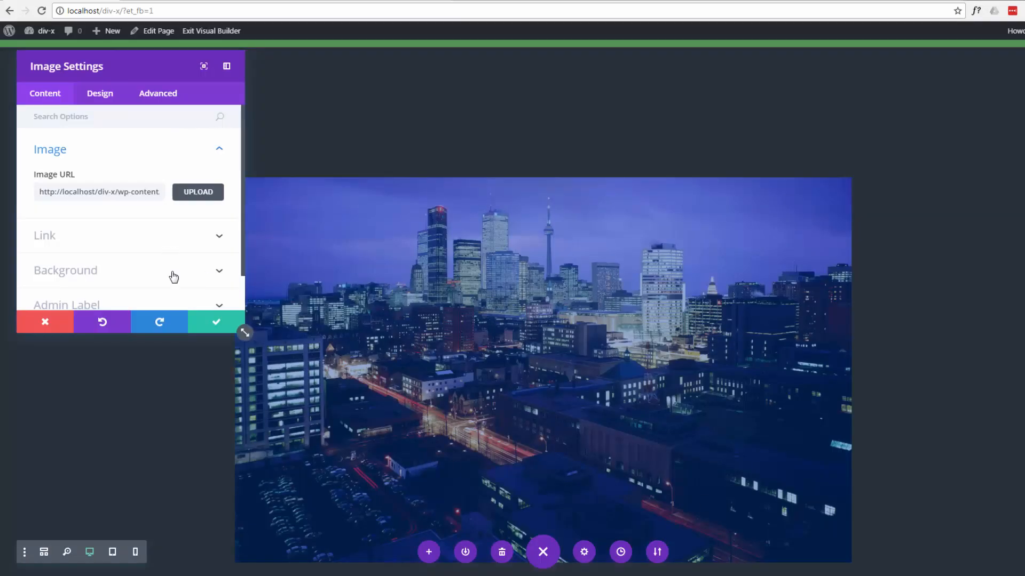
- Examine the large image's link options, including the lightbox setting and the Link URL field
scroll(148, 249, down, 1)
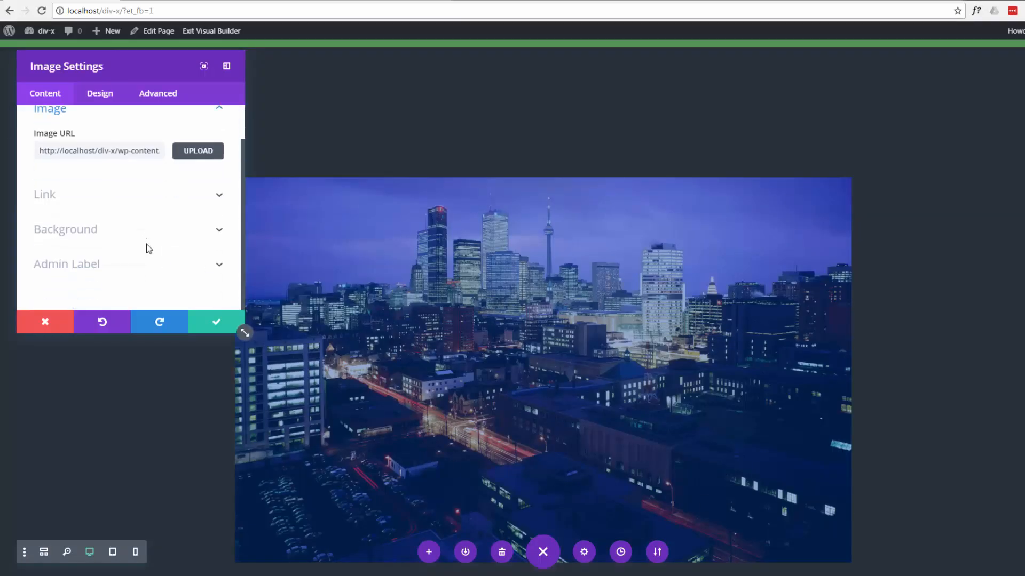
click(219, 196)
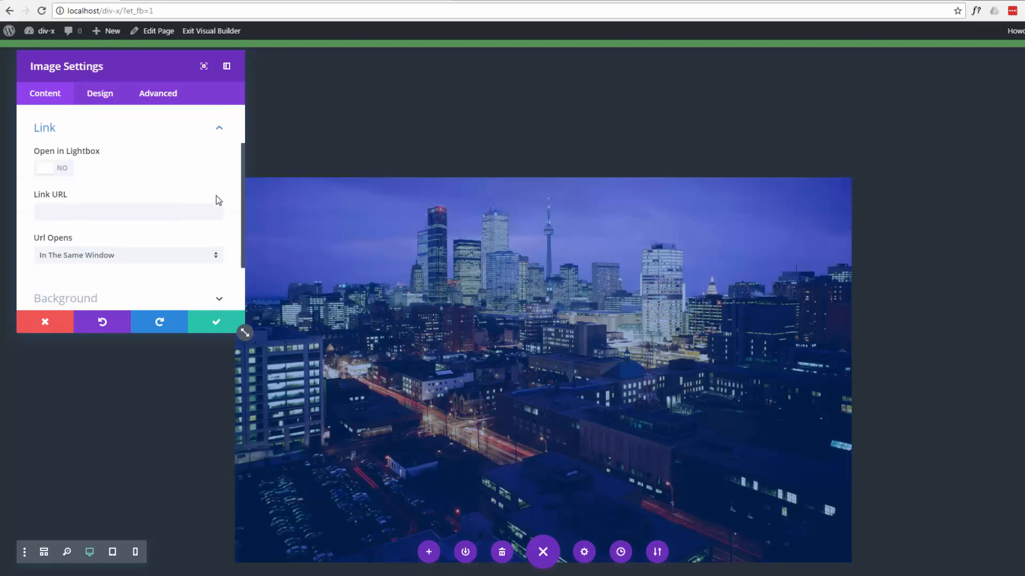
click(58, 210)
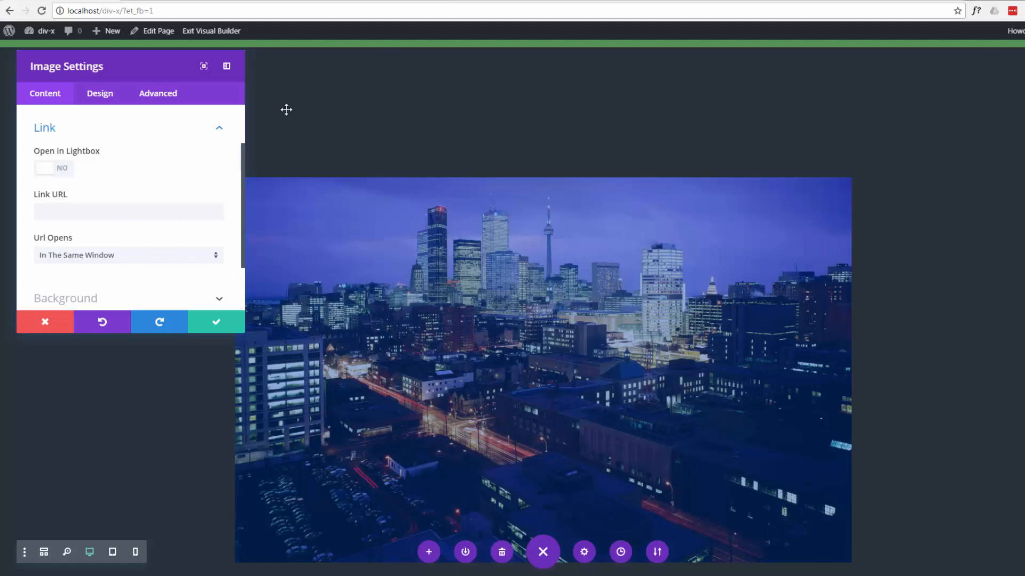
click(90, 217)
text(http://www.system22.net/)
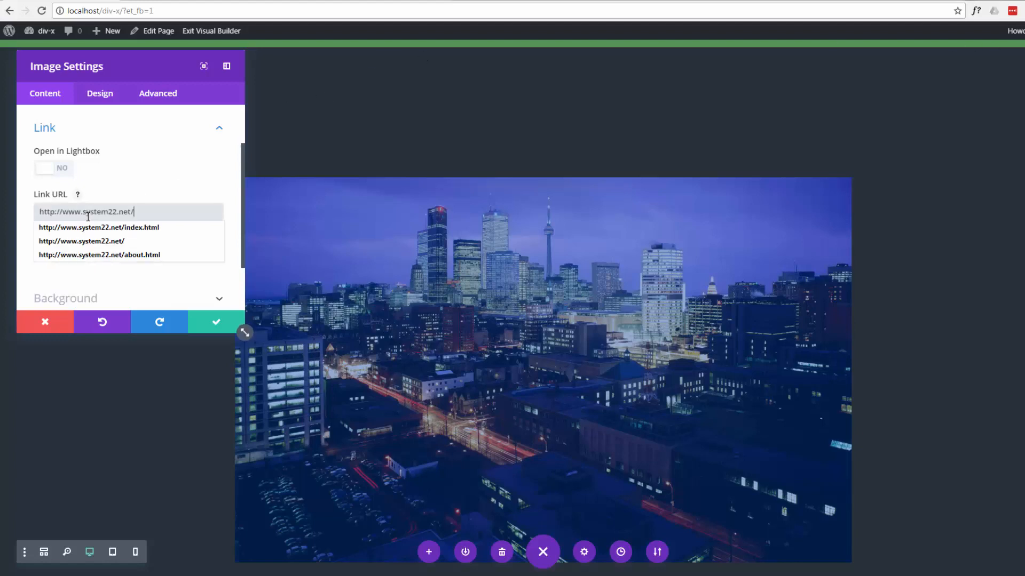
click(179, 172)
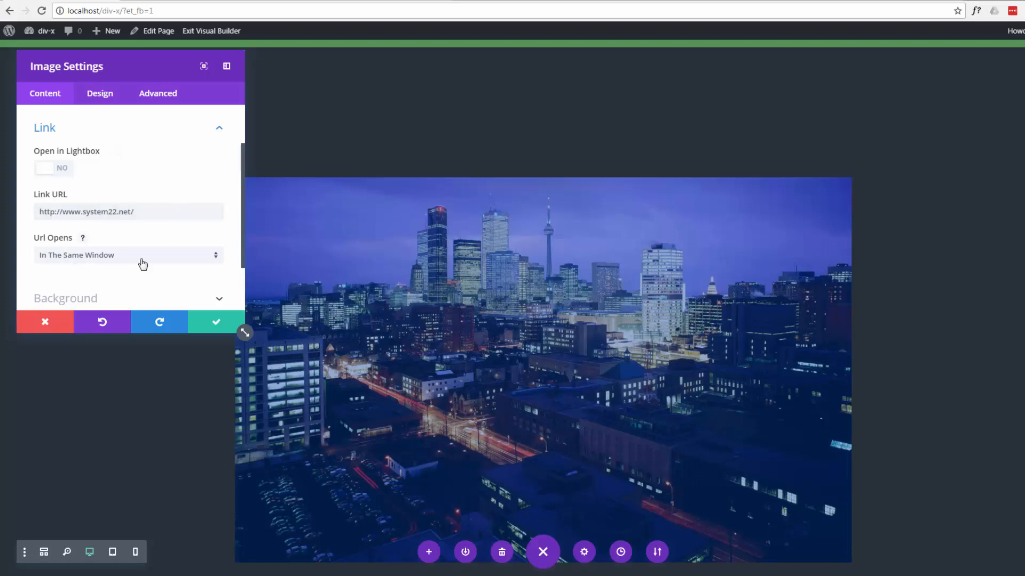
click(216, 260)
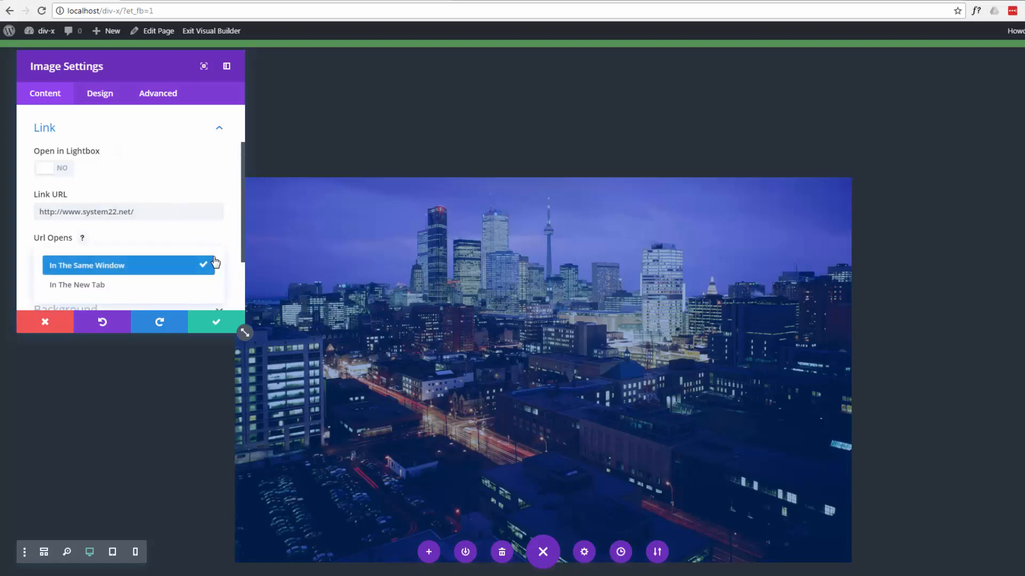
click(153, 284)
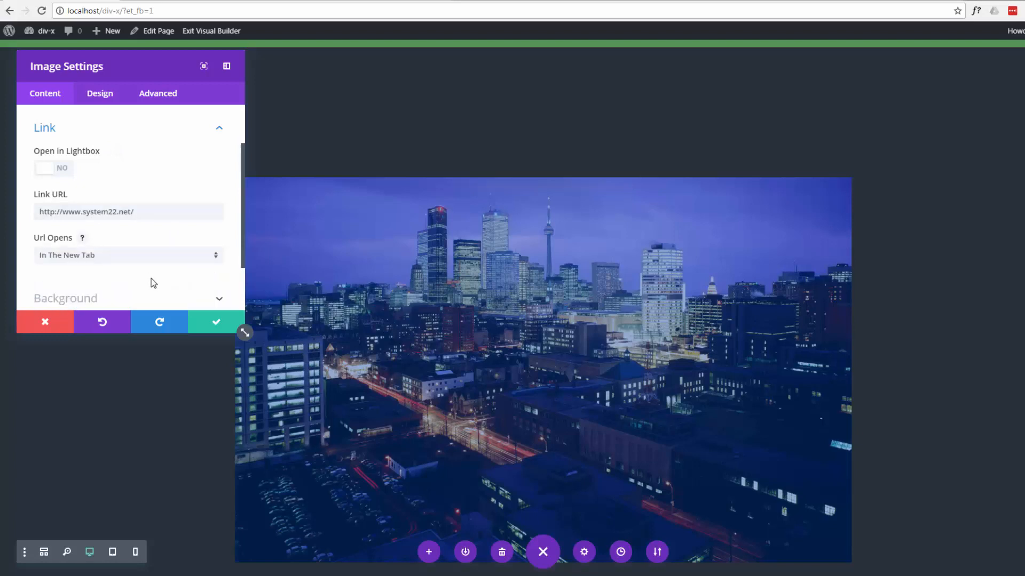
click(215, 325)
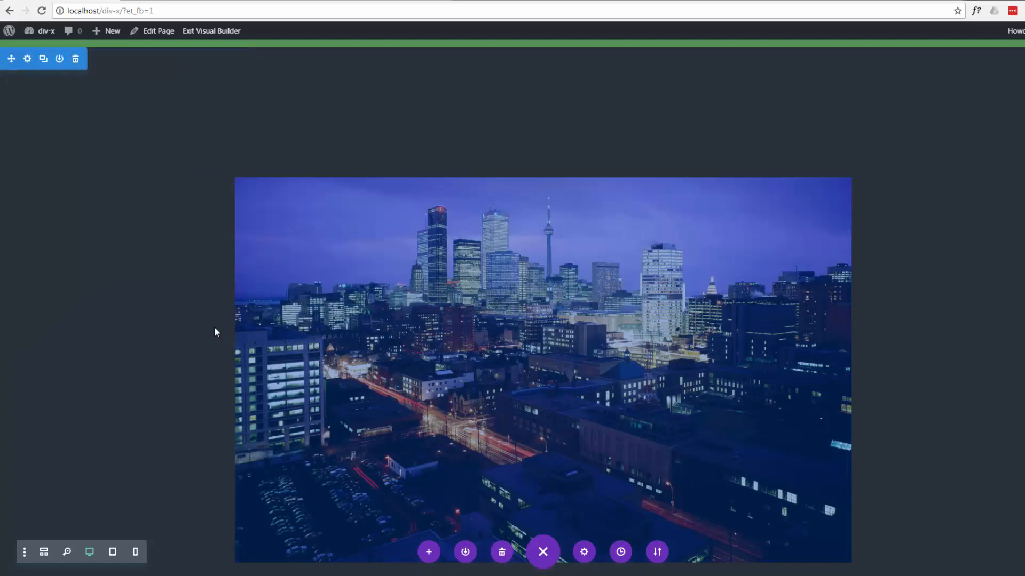
- Test the large city image's link and return to the Visual Builder page
scroll(109, 306, down, 2)
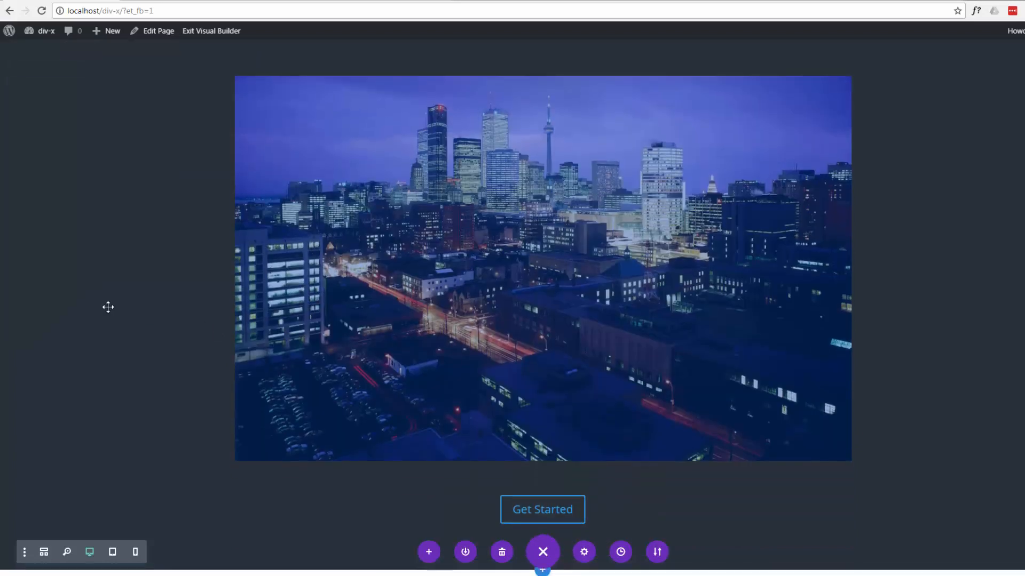
click(510, 283)
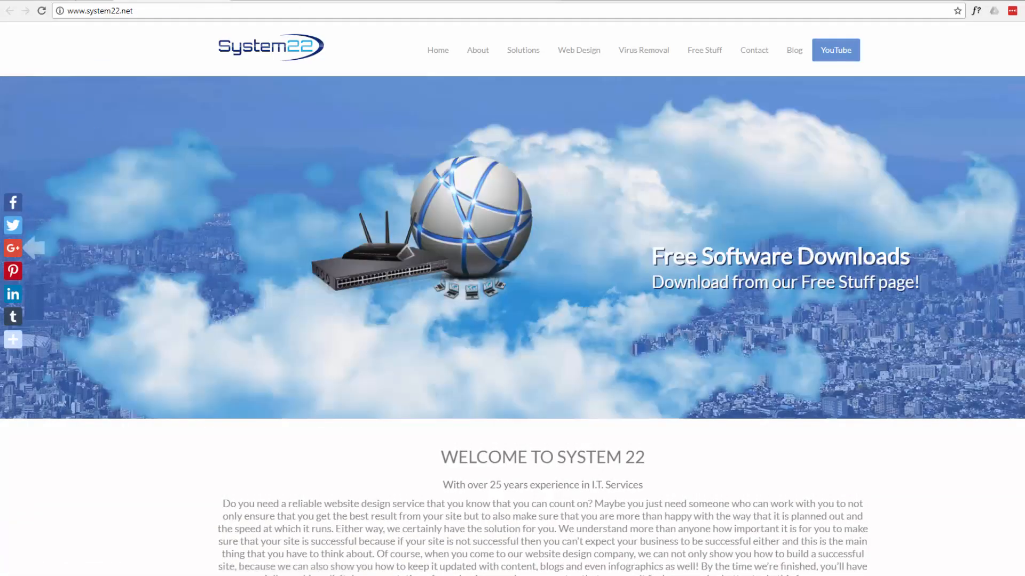
click(75, 1)
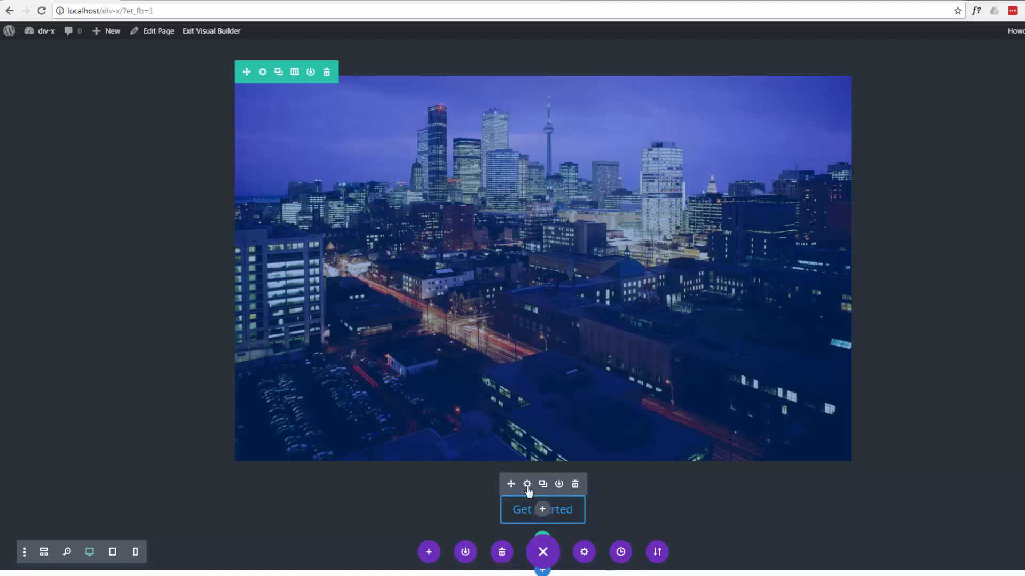
click(527, 484)
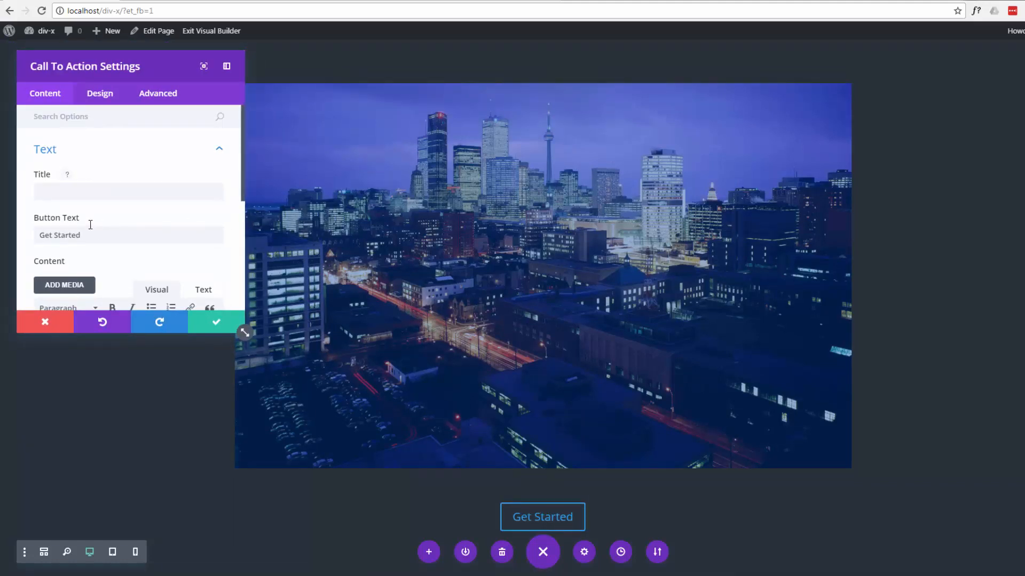
scroll(91, 224, down, 5)
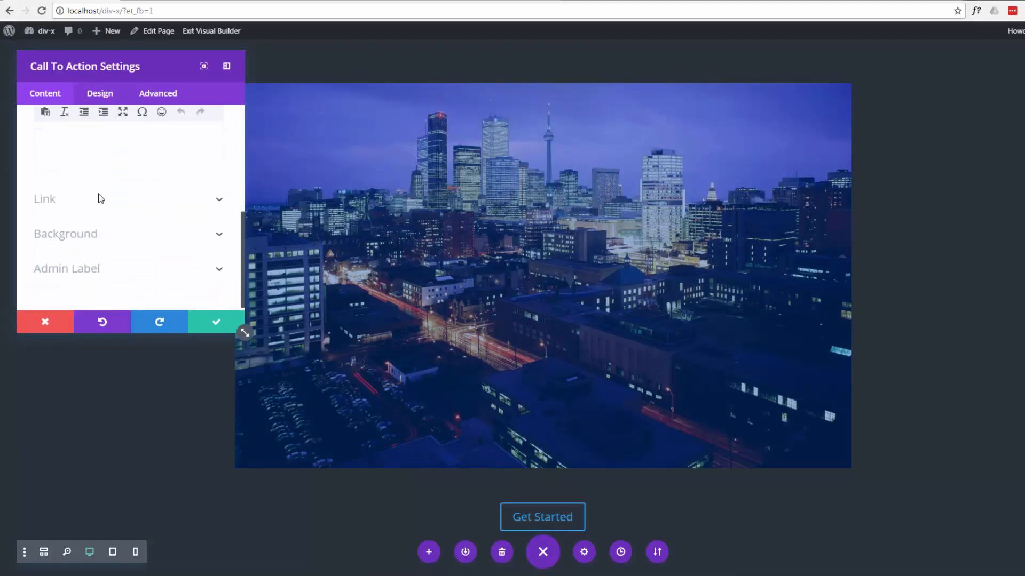
click(219, 200)
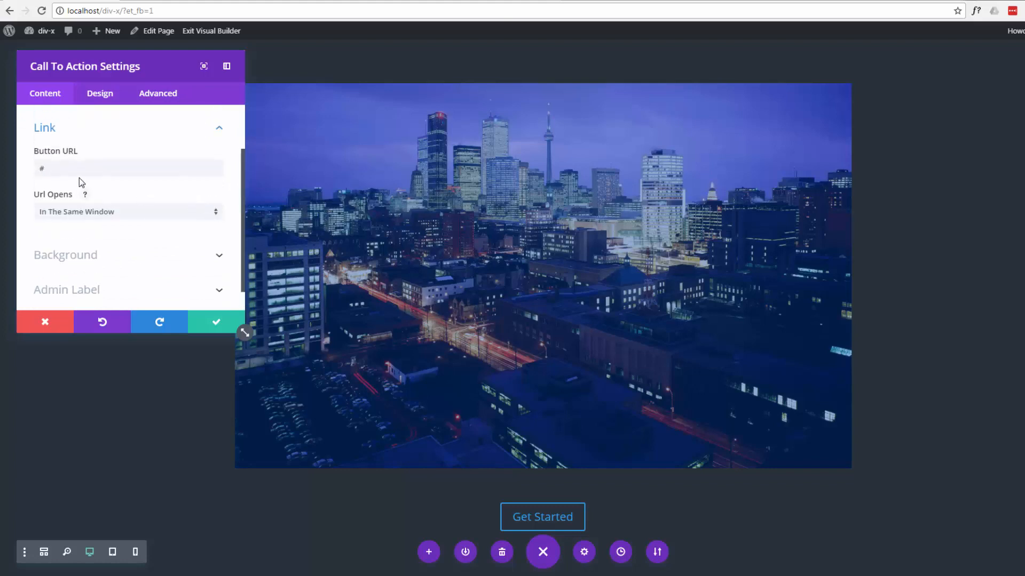
click(64, 165)
key(ctrl+a)
text(http://www.system22.net/)
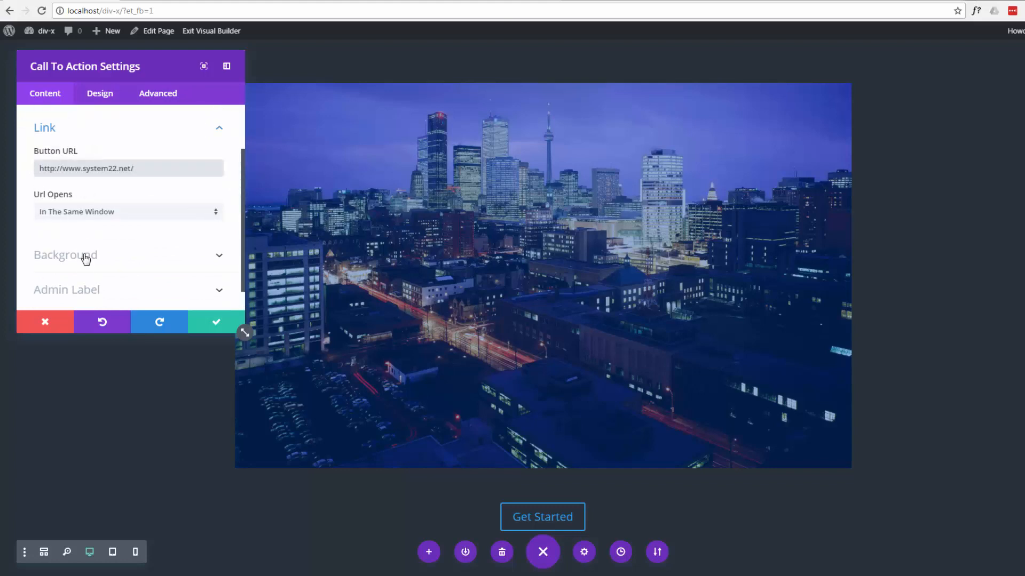
scroll(112, 228, down, 1)
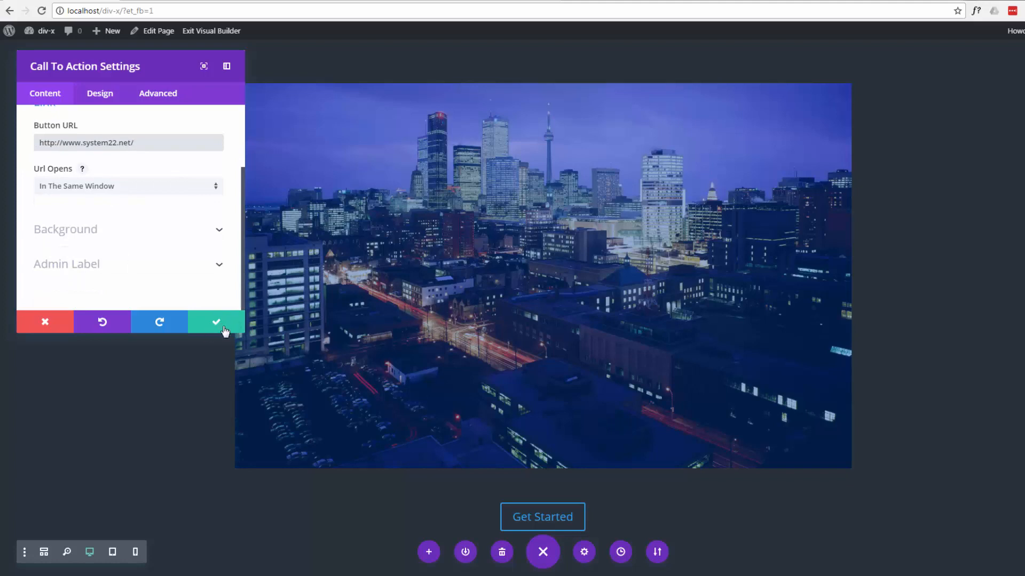
click(220, 326)
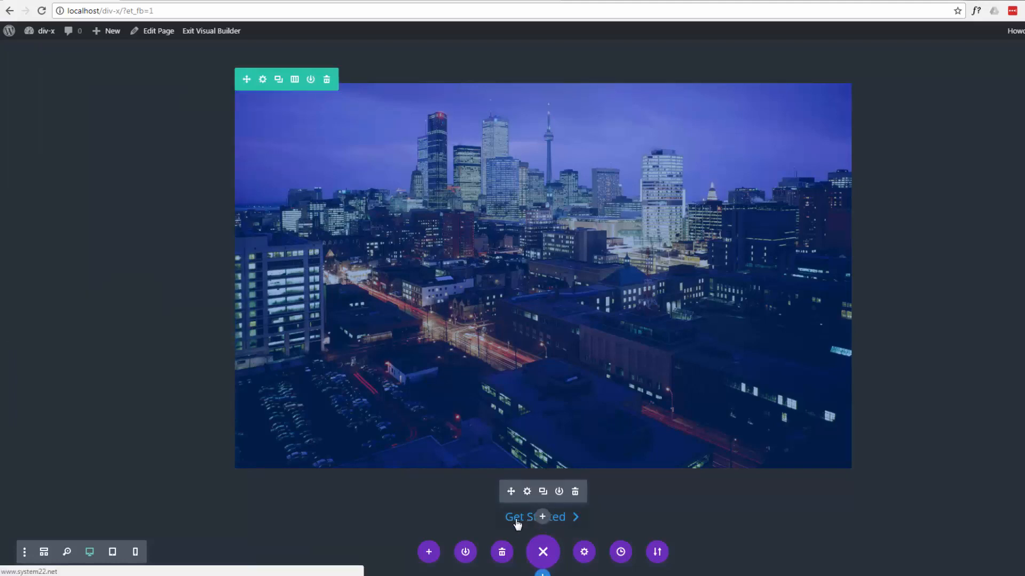
click(517, 525)
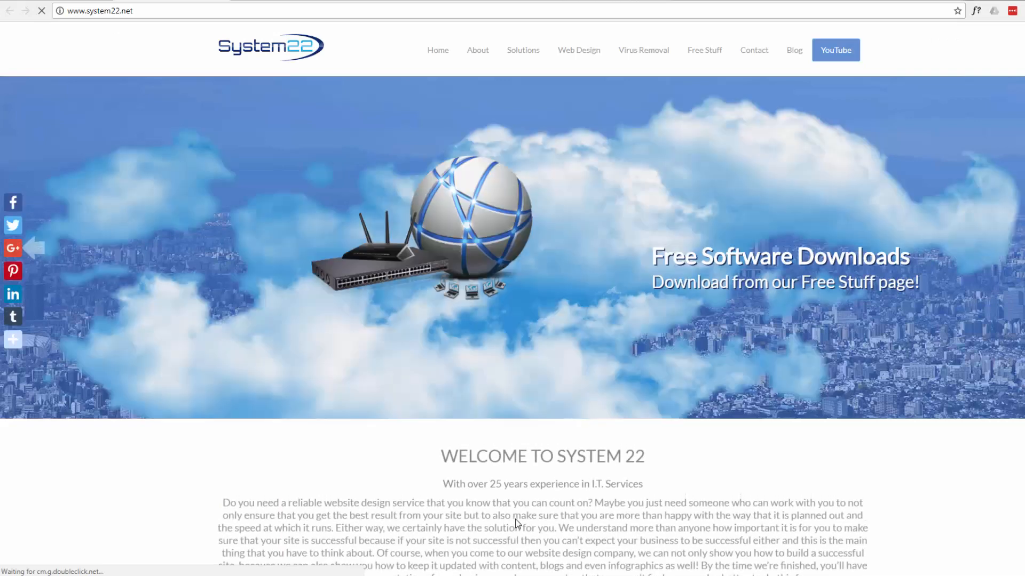
click(9, 11)
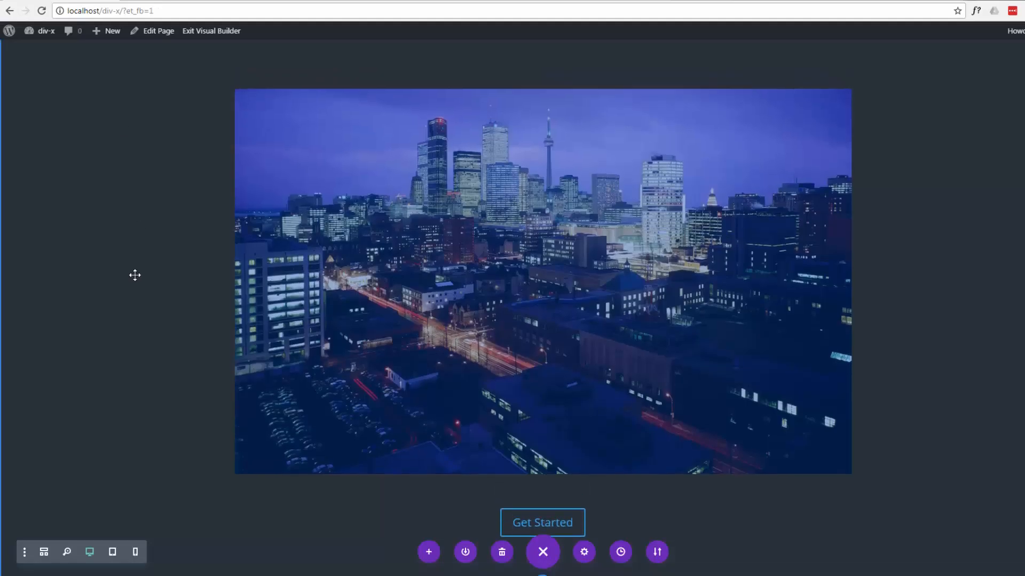
- Change the background color of the section containing the large city image to a muted brown and save it
scroll(135, 275, up, 5)
scroll(135, 275, down, 2)
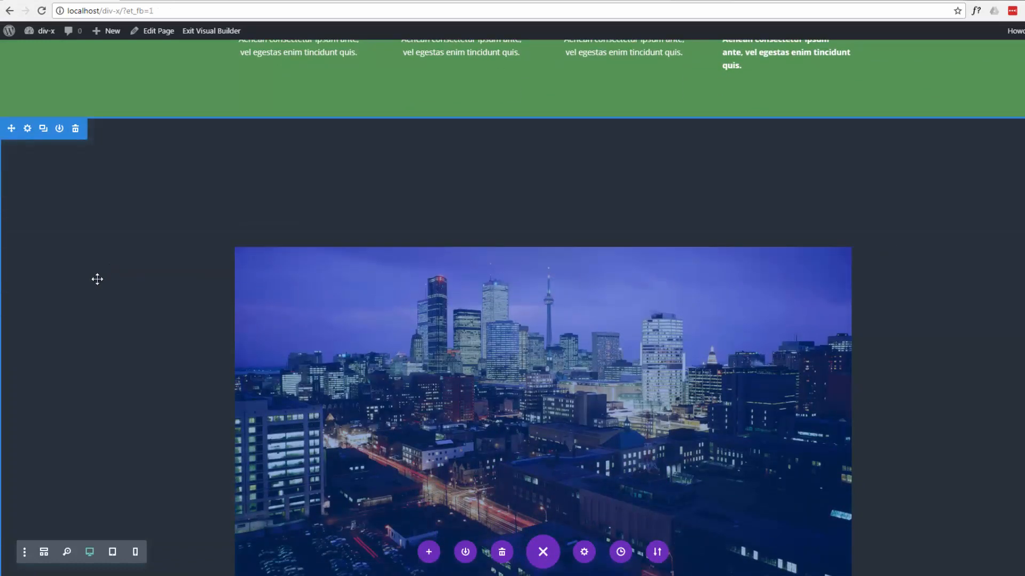
click(28, 130)
click(116, 149)
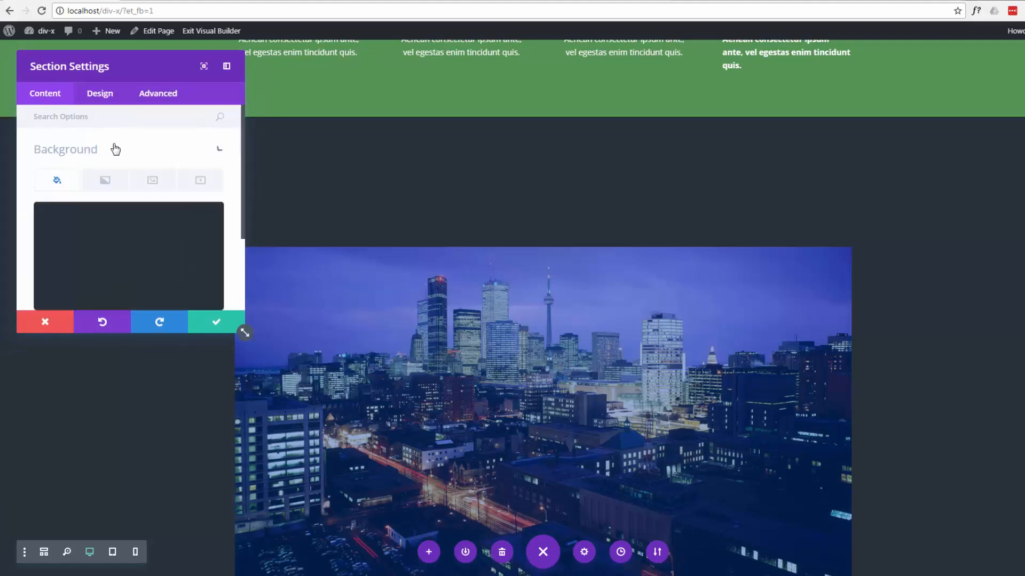
click(96, 252)
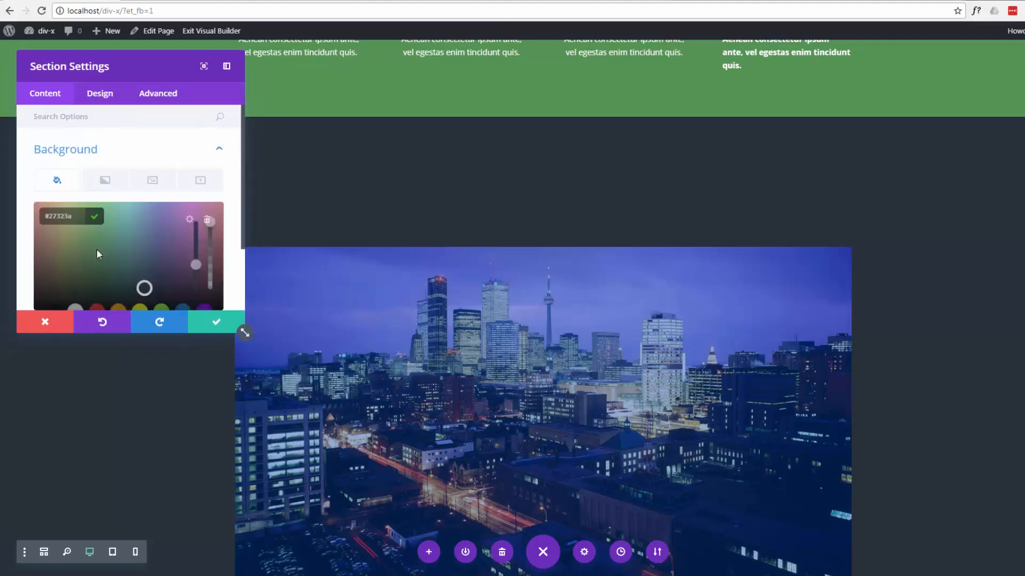
click(46, 257)
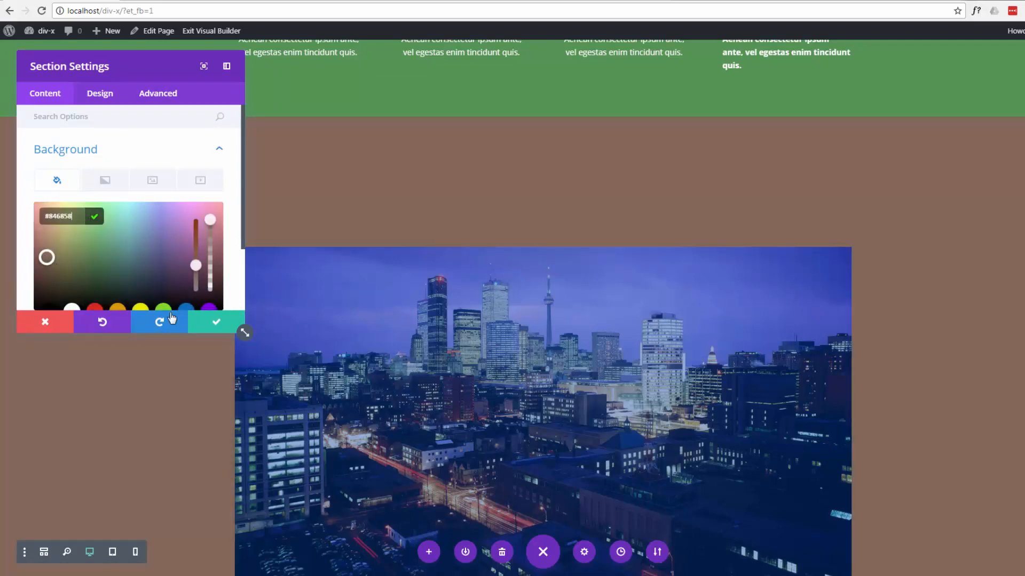
click(211, 332)
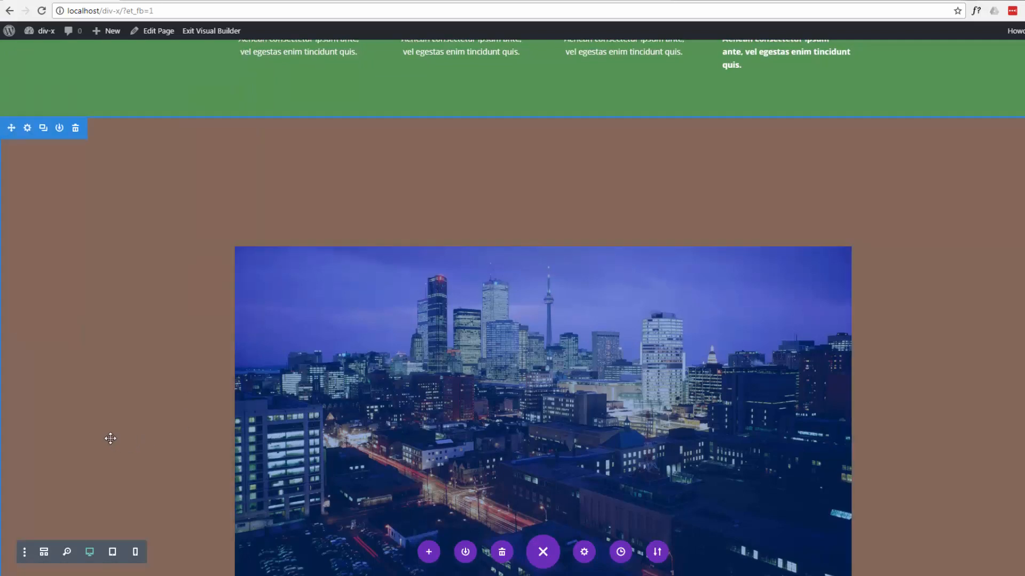
- Change the column layout of the city image's row to two equal columns
scroll(110, 436, down, 3)
scroll(110, 436, up, 10)
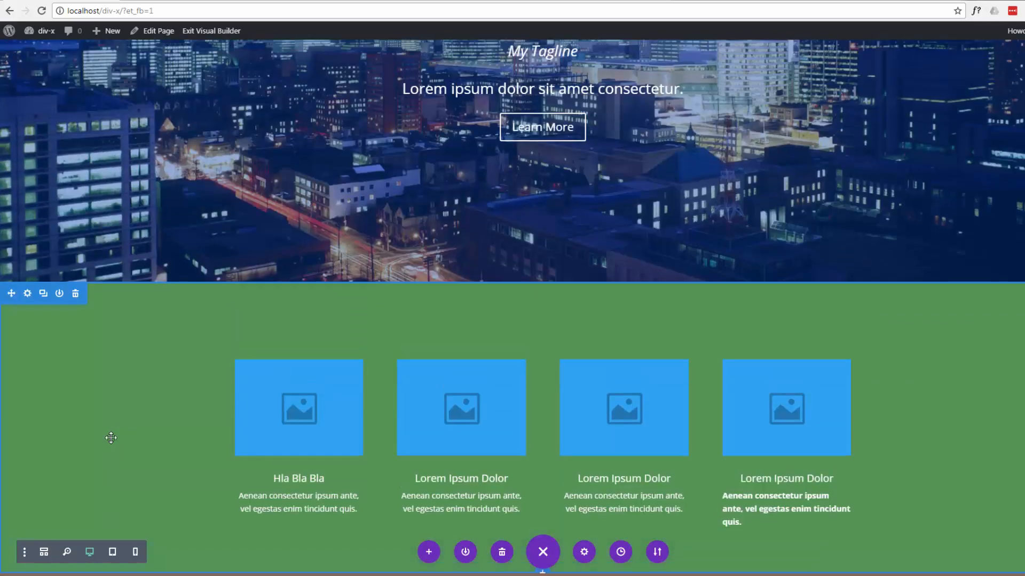
scroll(111, 438, down, 10)
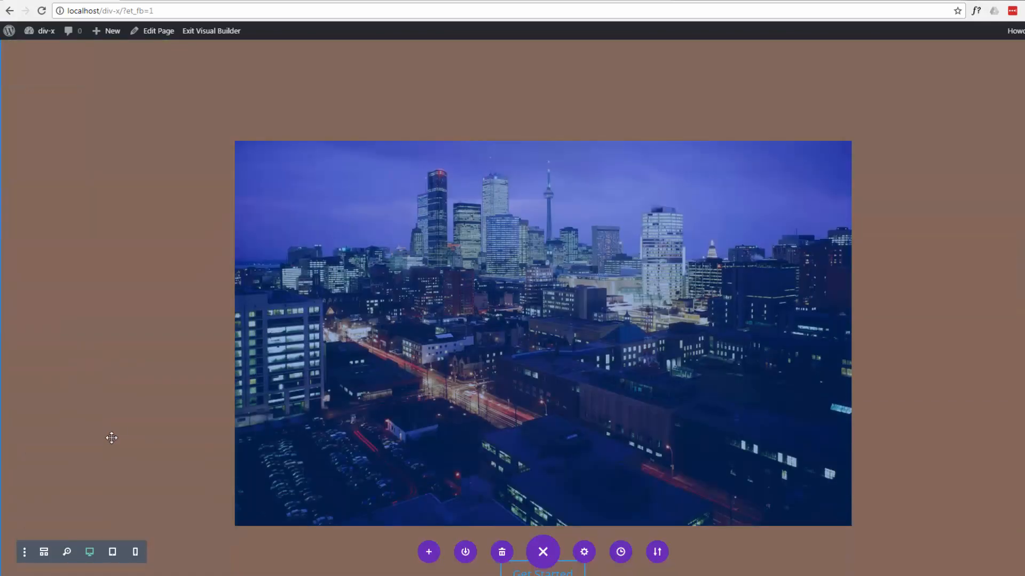
scroll(111, 438, down, 1)
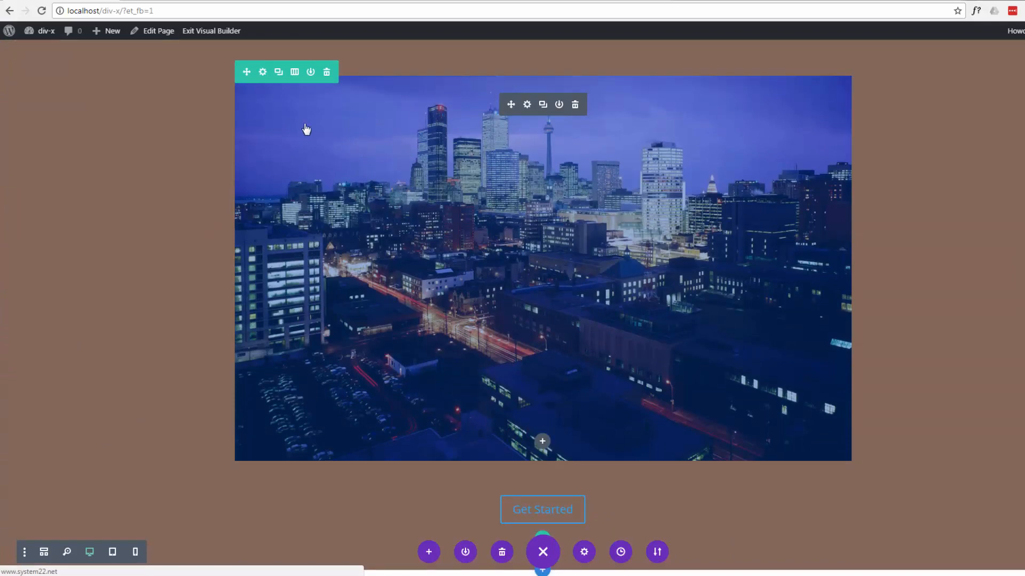
click(295, 73)
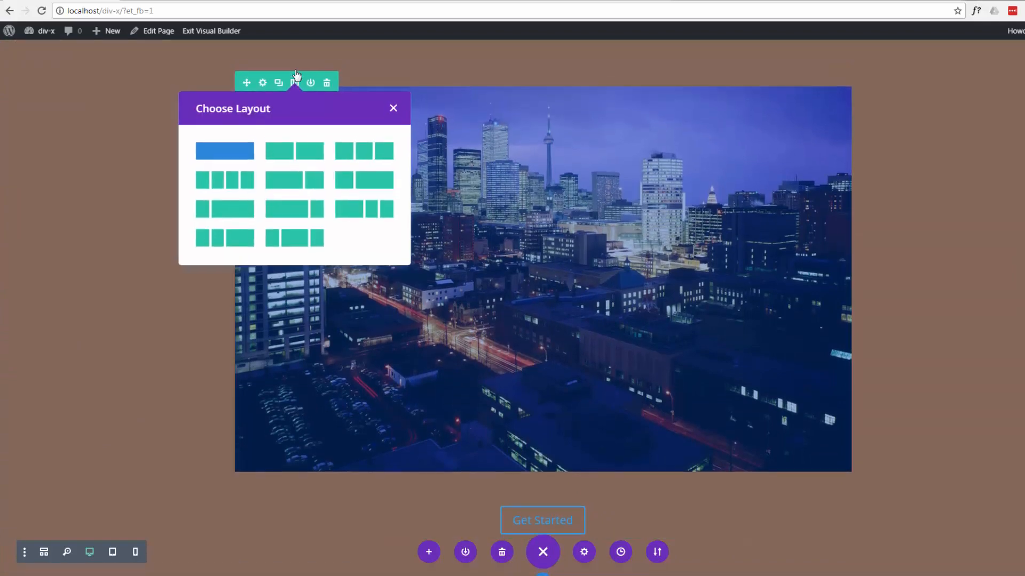
click(301, 158)
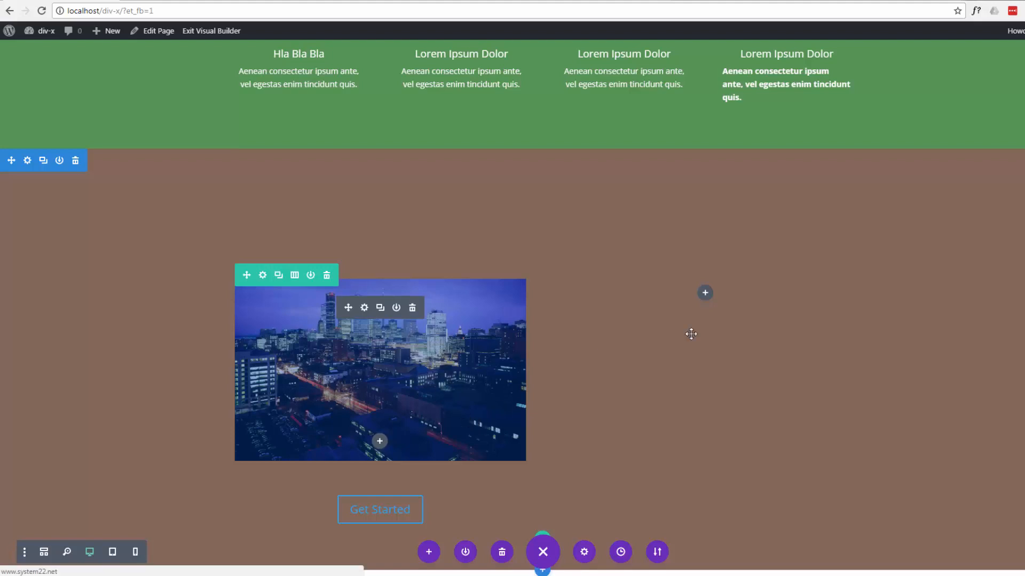
- Duplicate the city image and the Get Started button, and move both copies into the row's empty second column
click(380, 309)
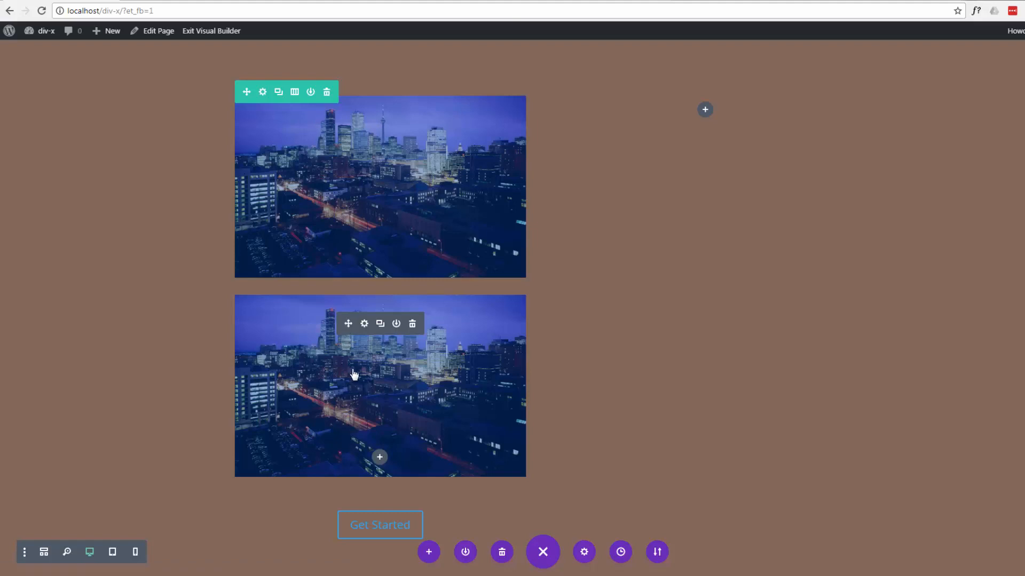
drag(468, 337, 704, 302)
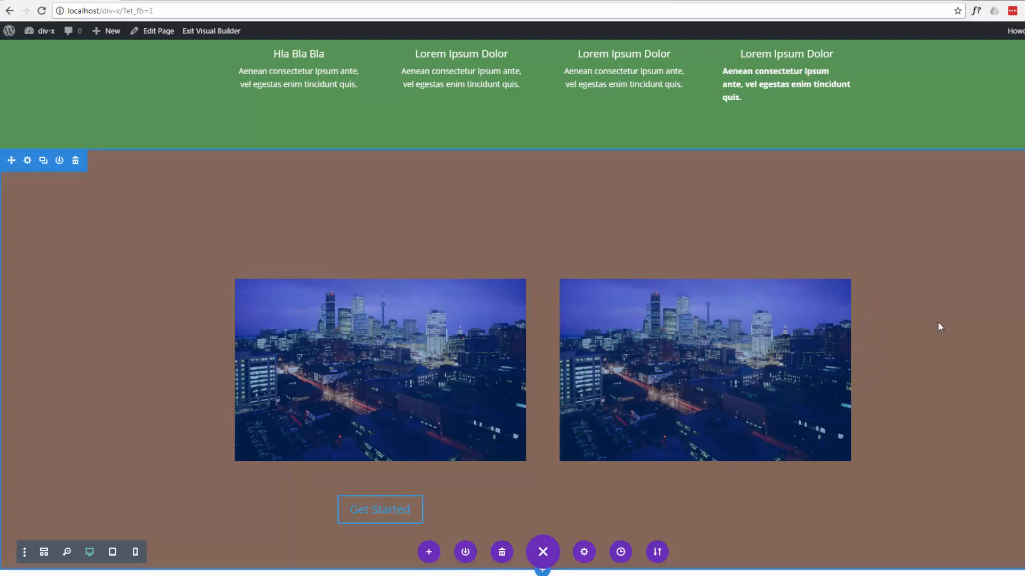
mouse_move(379, 510)
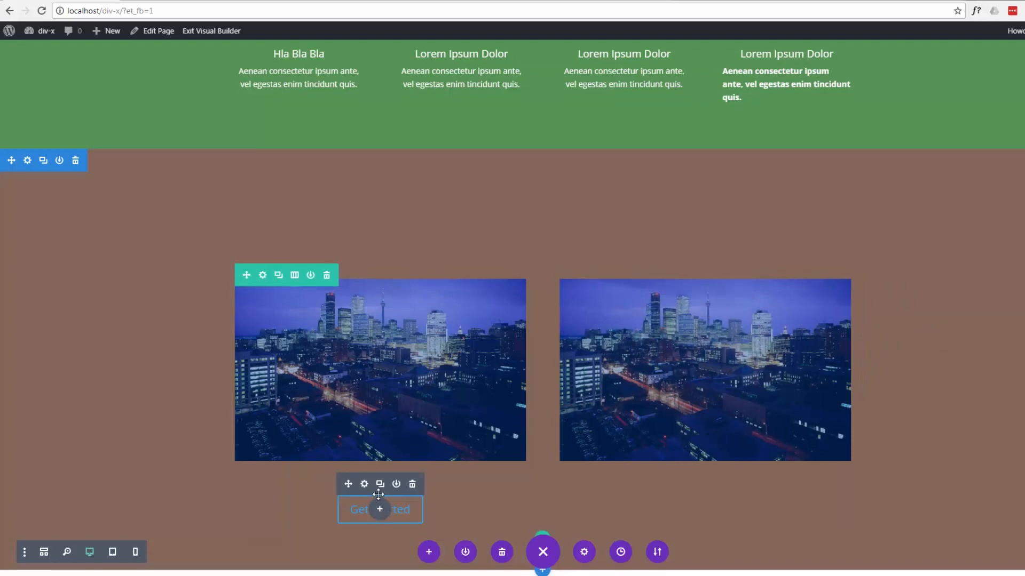
click(381, 488)
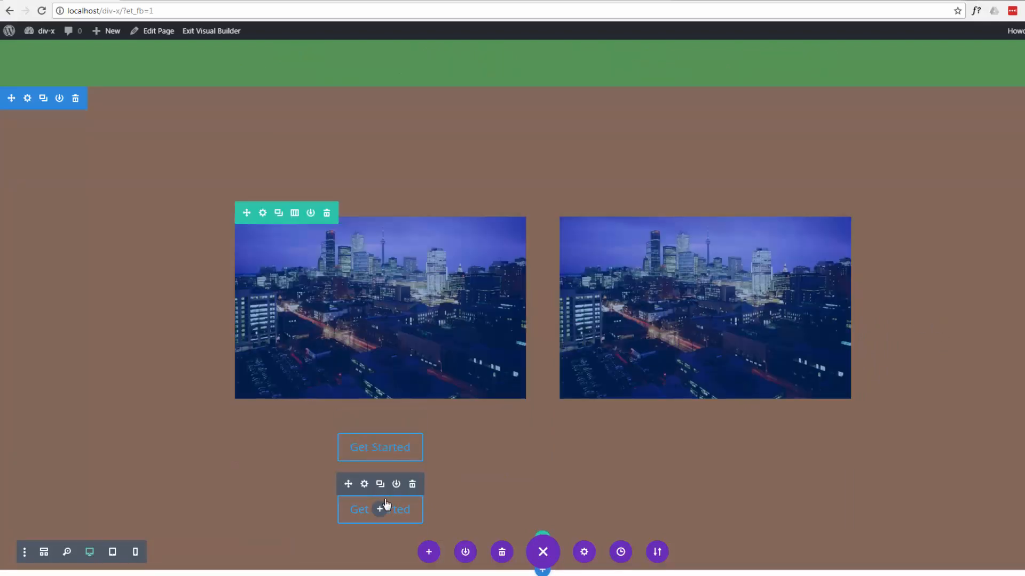
drag(468, 505, 668, 489)
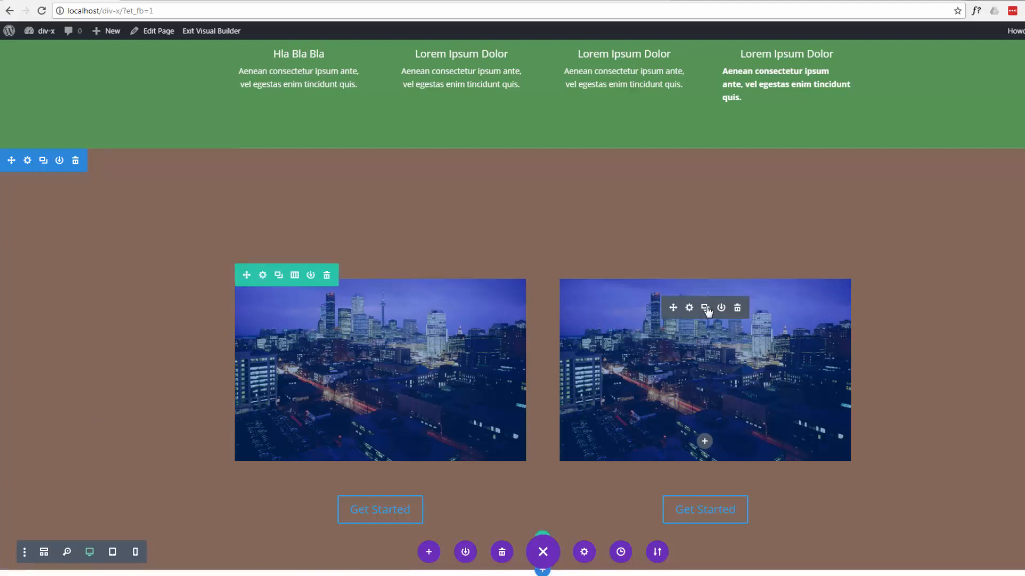
- Replace the second column's city image with the railway track photo back.jpg from the Media Library
click(689, 309)
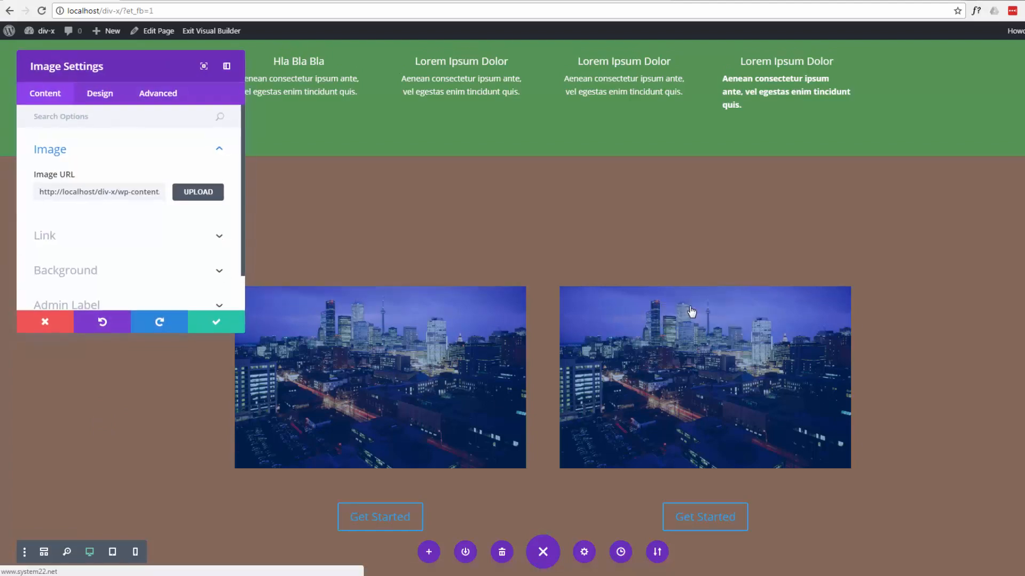
click(197, 194)
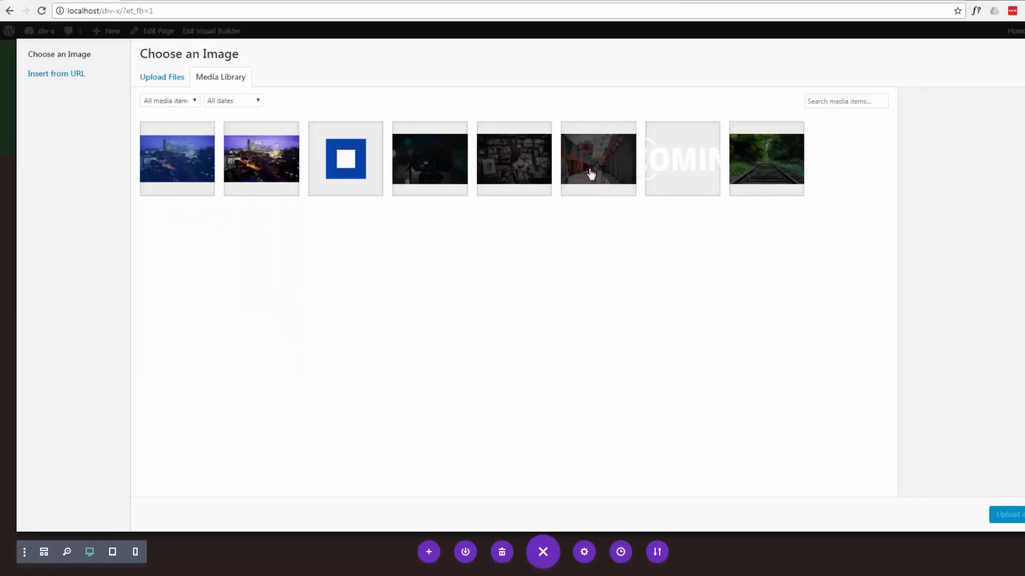
click(757, 164)
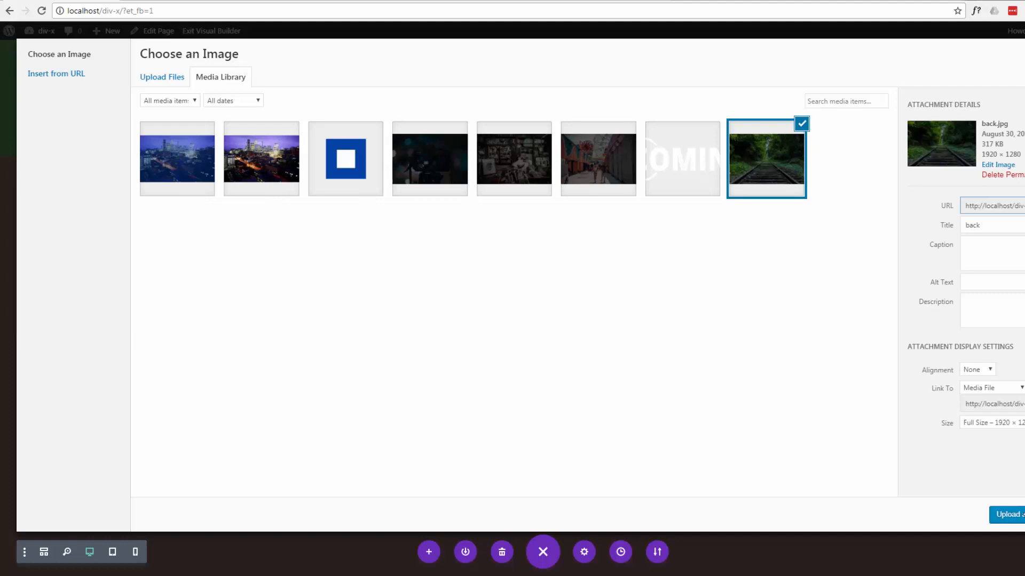
click(1006, 514)
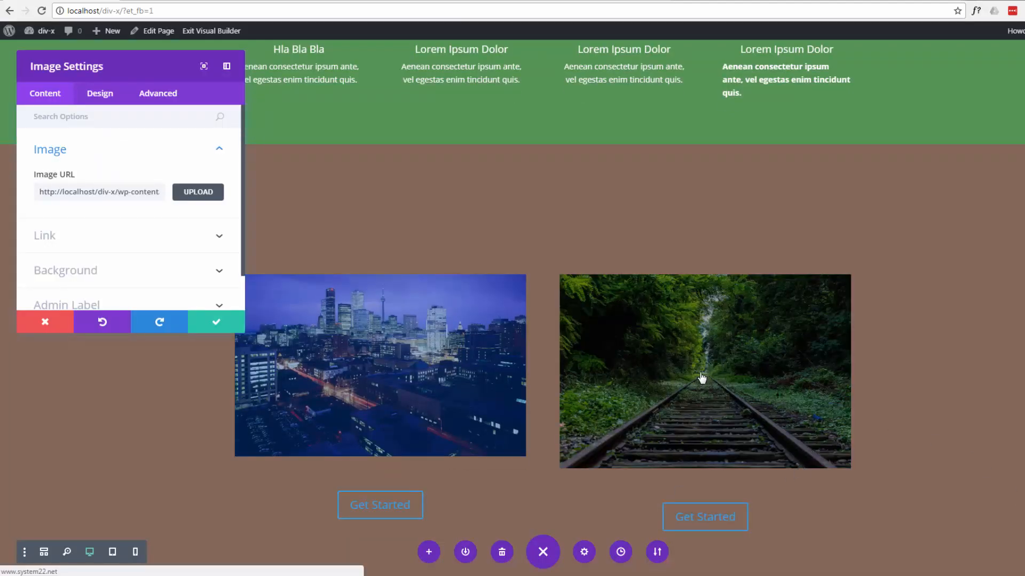
scroll(161, 236, down, 2)
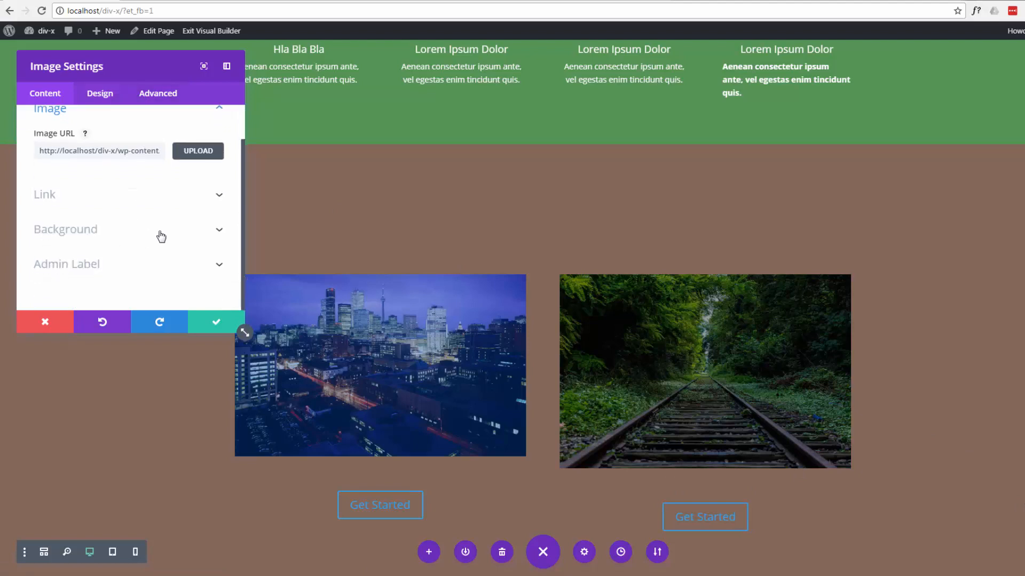
click(219, 195)
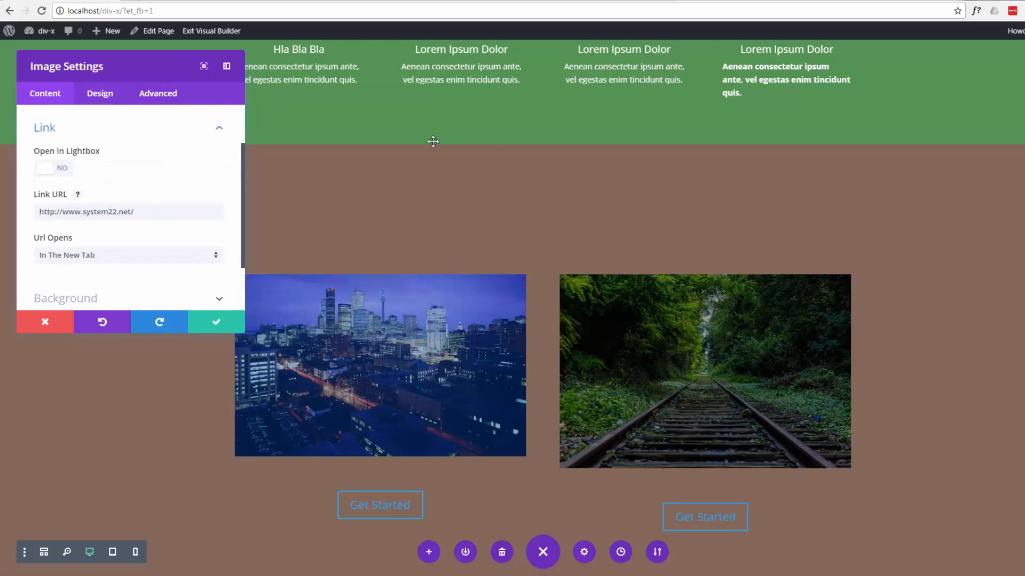
drag(139, 212, 15, 209)
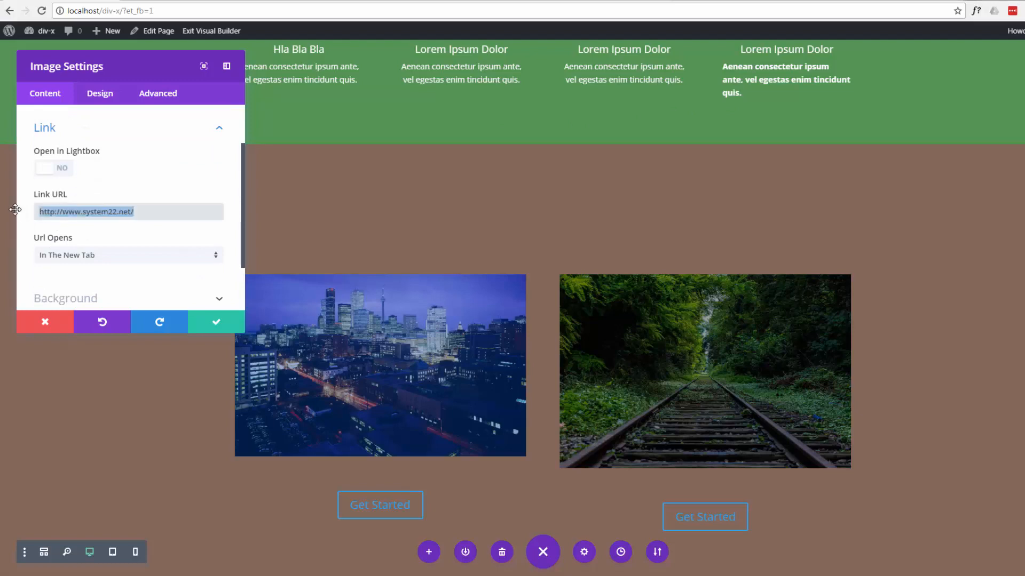
text(https://youtu.be/osb-NxrO18g)
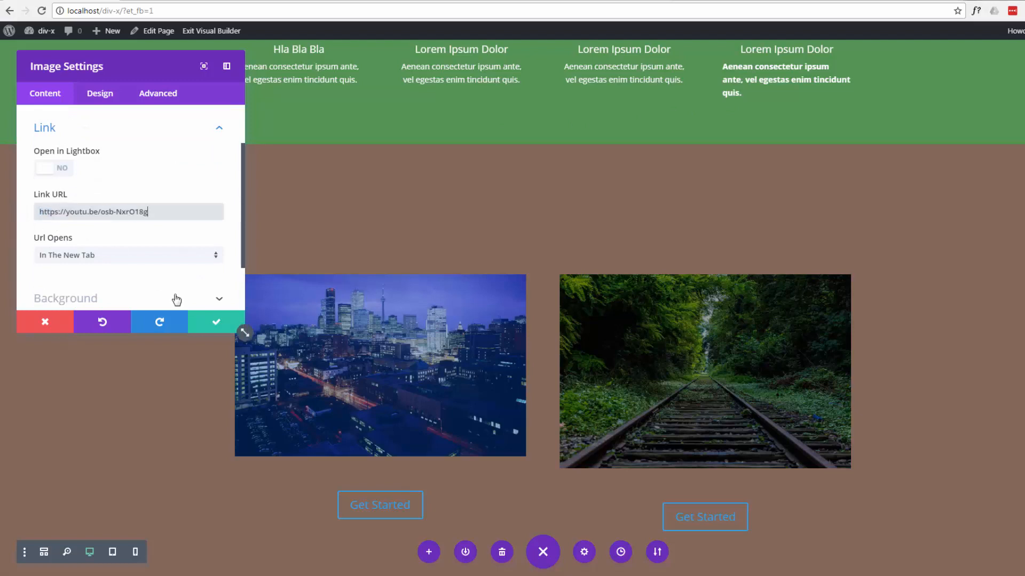
click(219, 327)
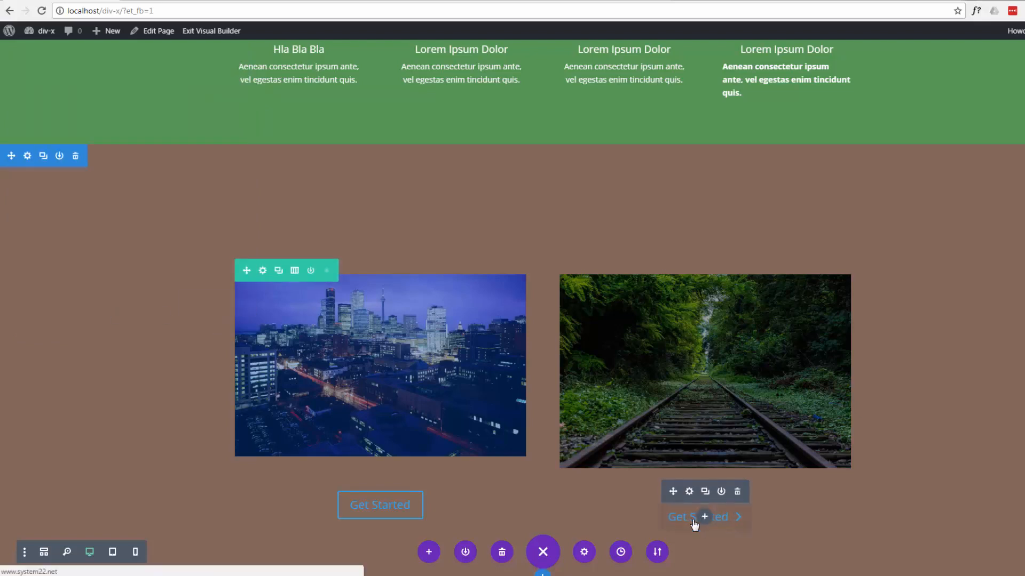
click(690, 492)
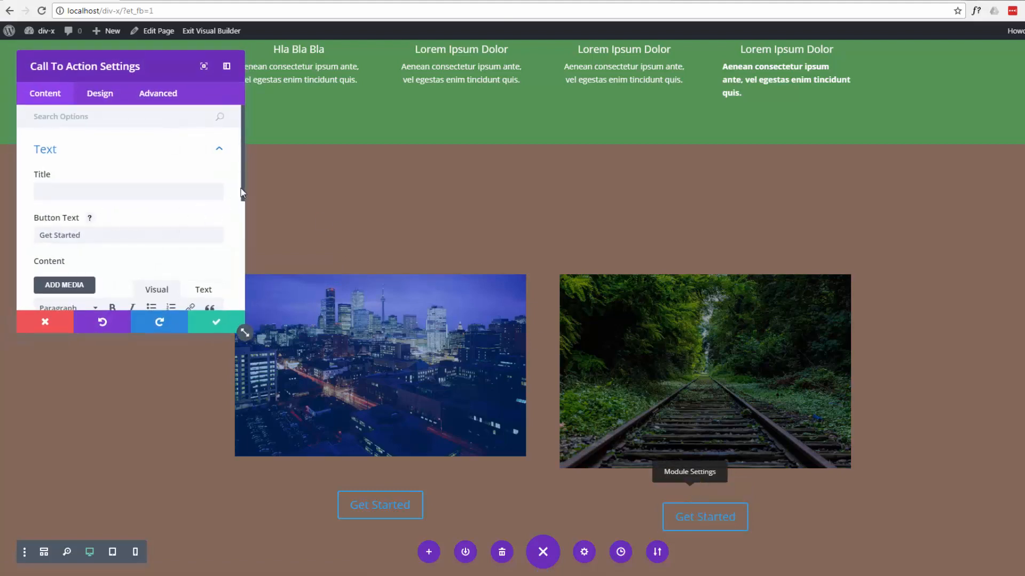
drag(241, 190, 245, 285)
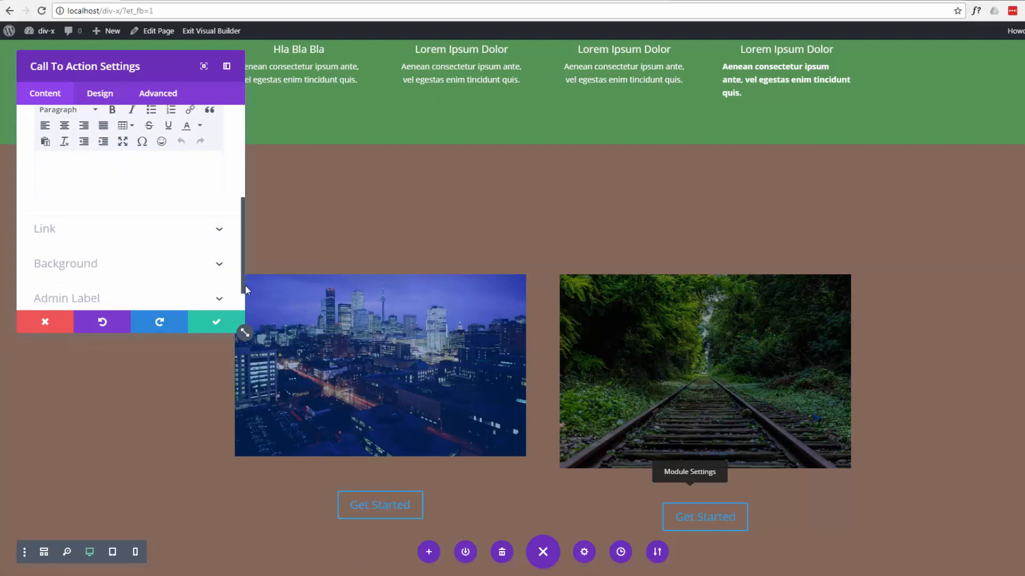
click(221, 233)
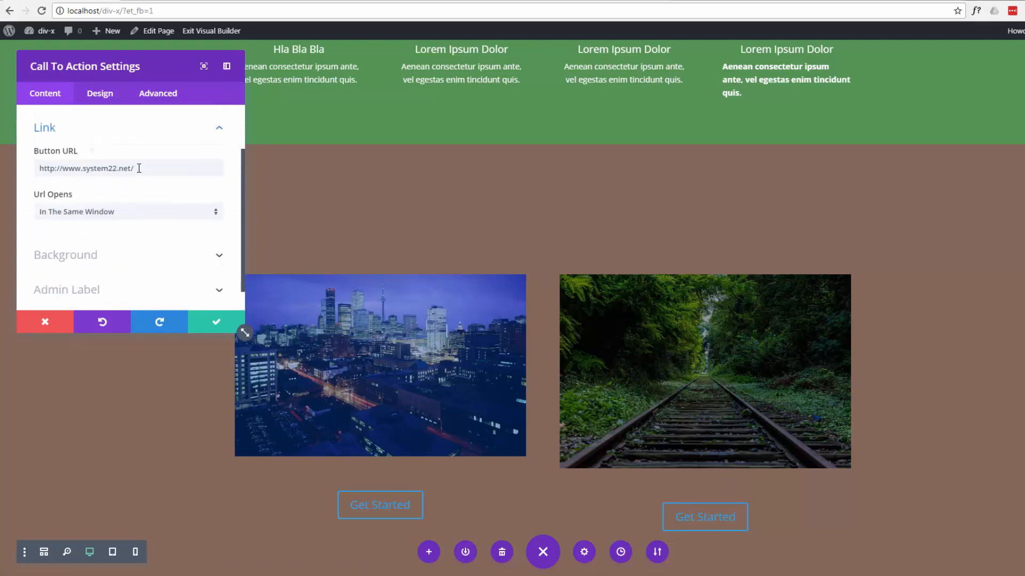
drag(139, 168, 15, 160)
text(https://youtu.be/osb-NxrO18g)
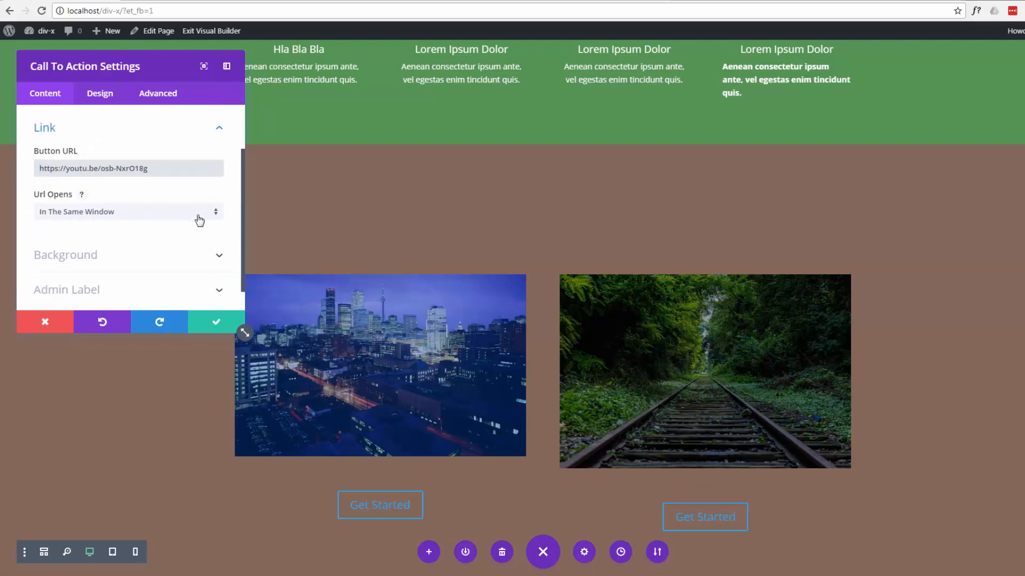
click(216, 214)
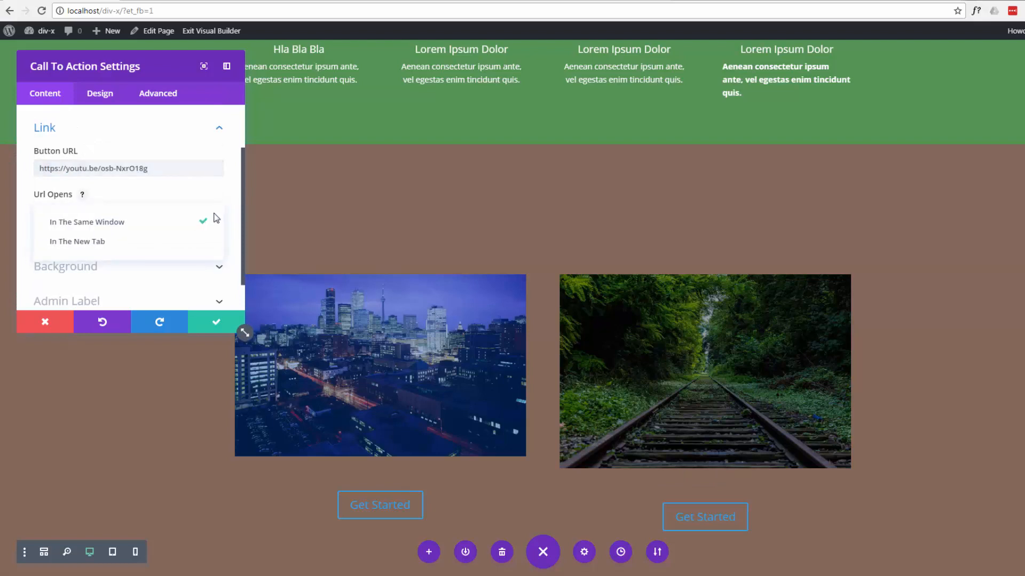
click(106, 245)
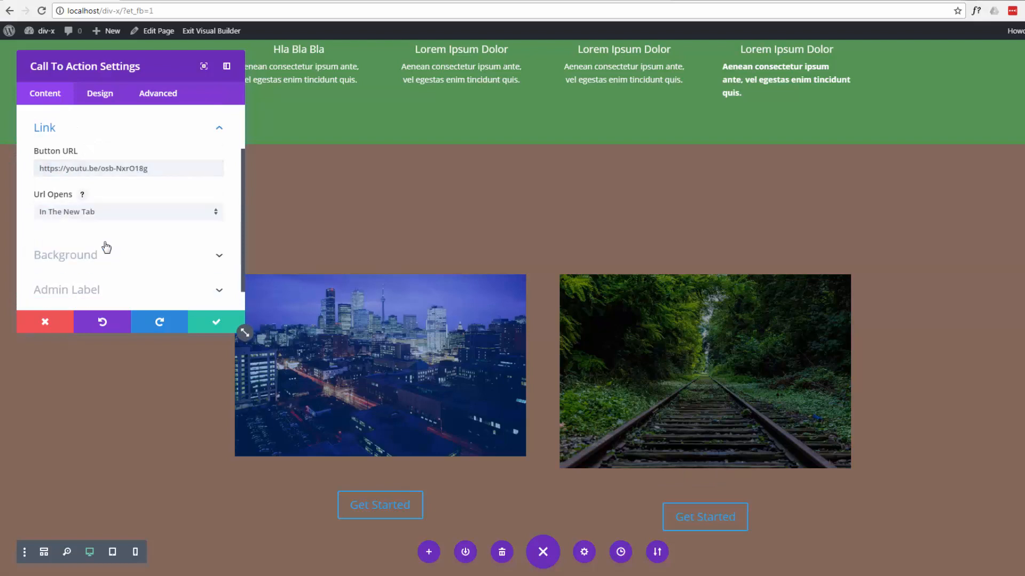
click(215, 327)
- Give the brown section holding the two images the default blue-to-green linear gradient background and save the section settings
scroll(135, 417, up, 6)
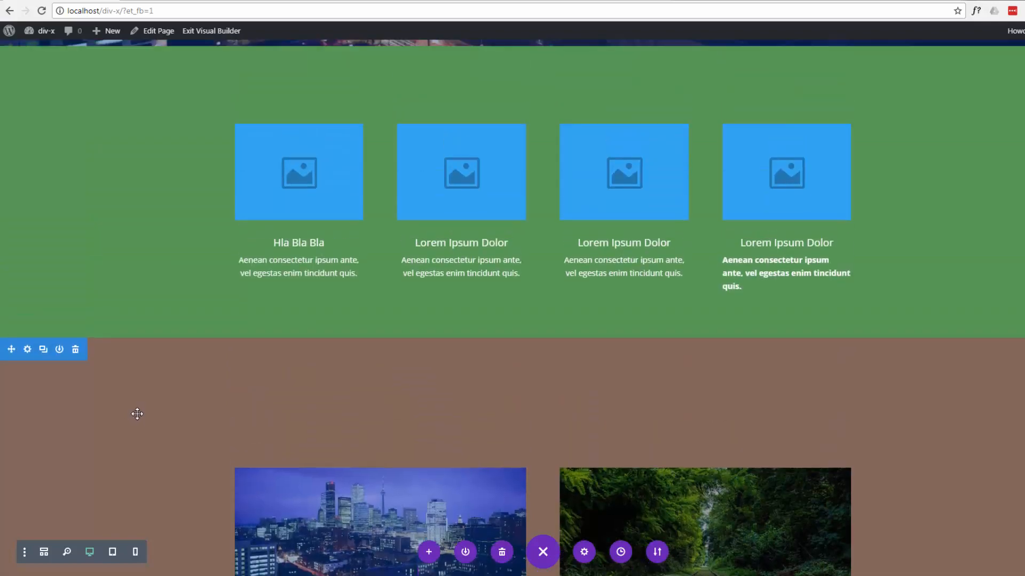
scroll(137, 412, down, 6)
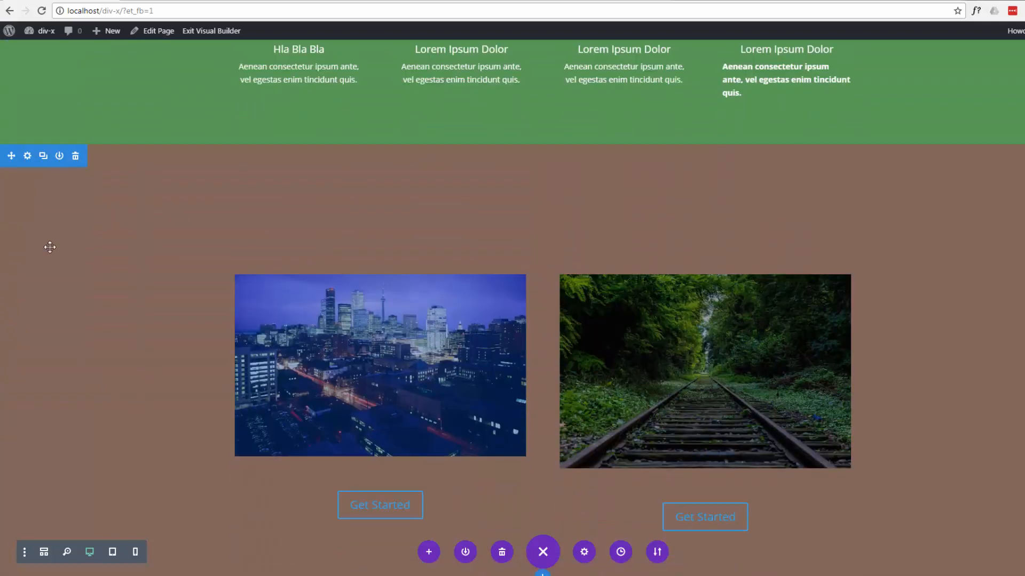
right_click(28, 226)
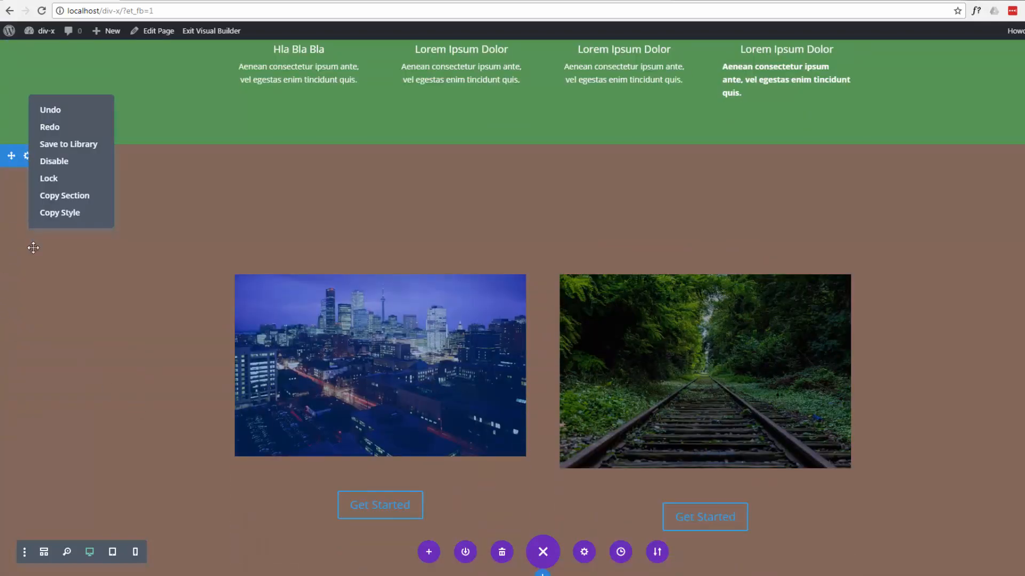
click(17, 215)
scroll(28, 200, up, 1)
click(28, 201)
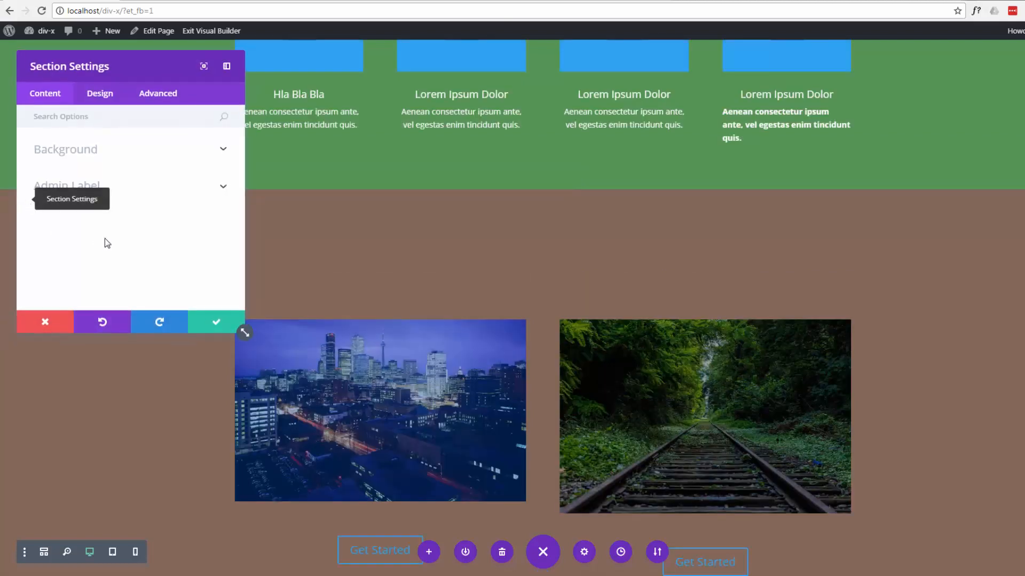
click(217, 150)
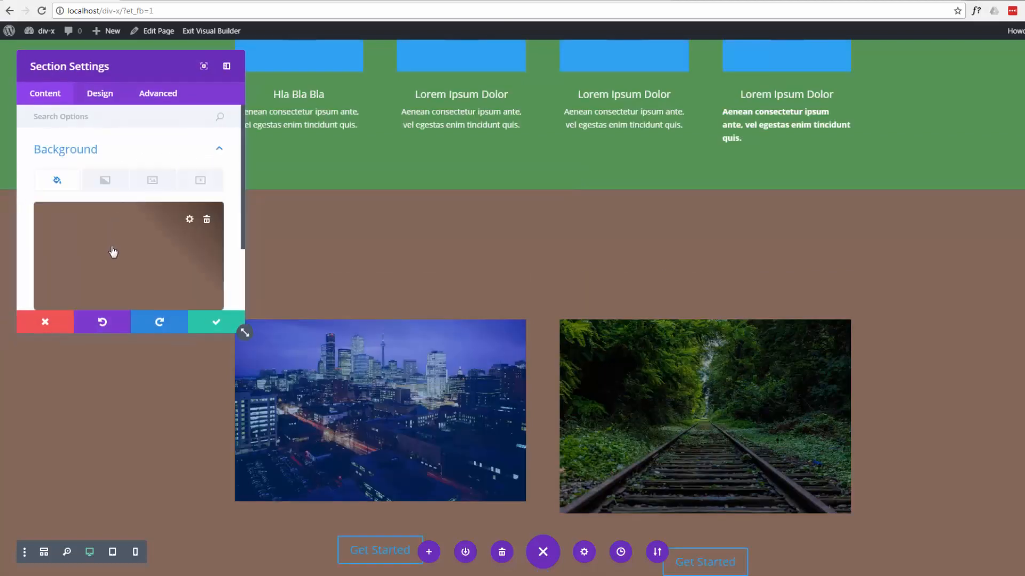
click(105, 182)
scroll(88, 228, down, 2)
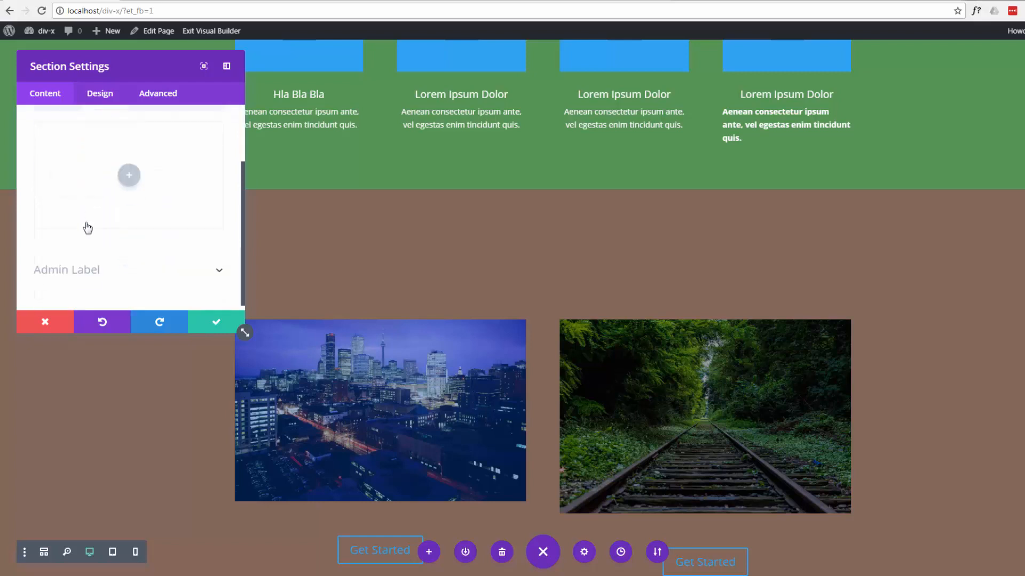
click(128, 169)
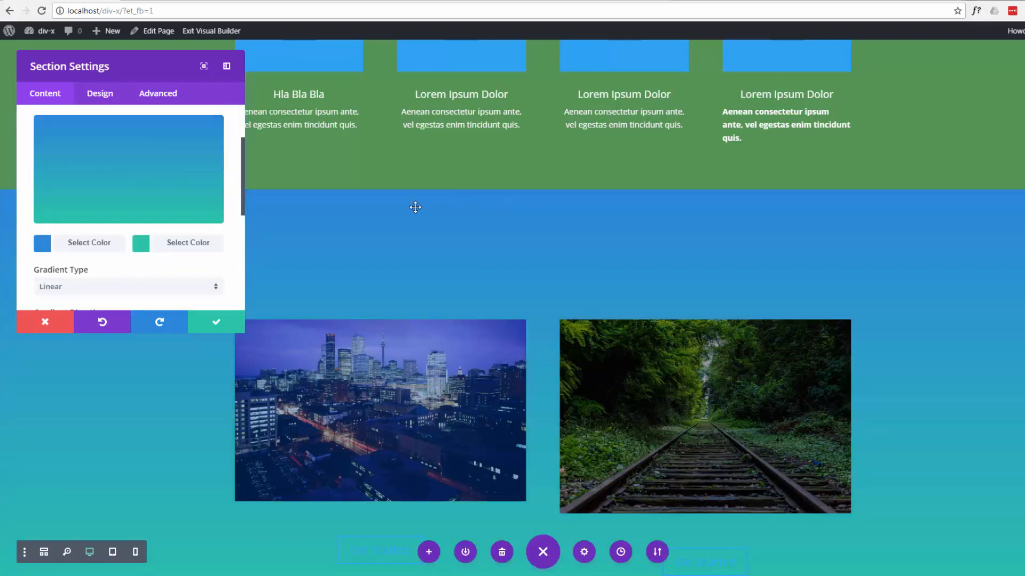
click(216, 323)
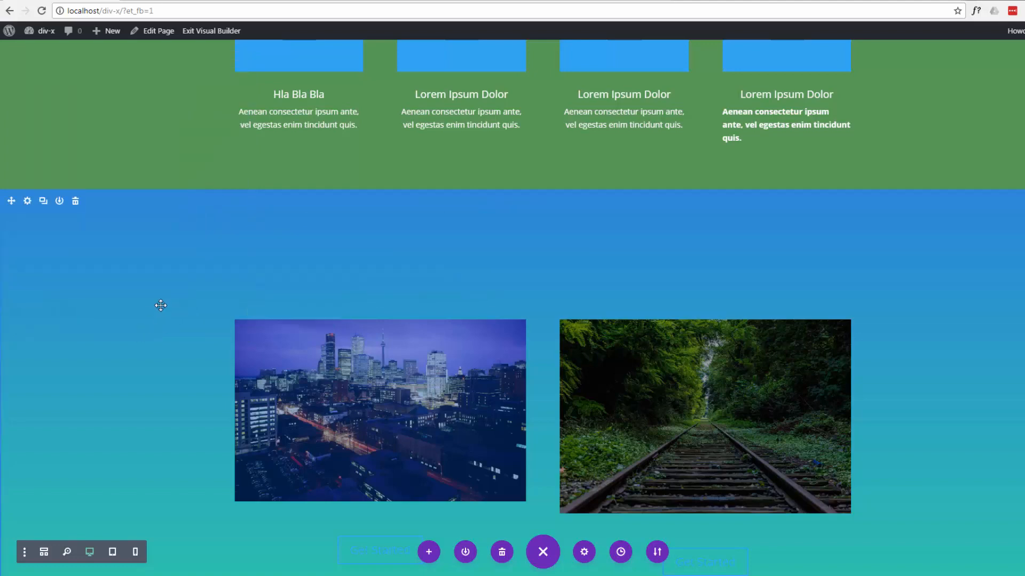
- Save the edited home page and exit the Visual Builder
scroll(156, 291, down, 1)
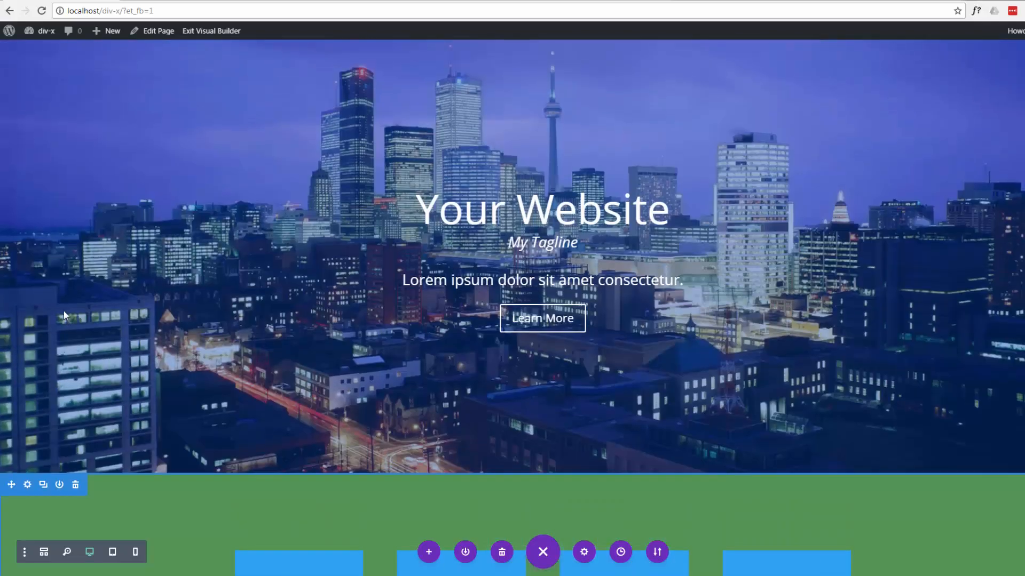
scroll(65, 314, up, 3)
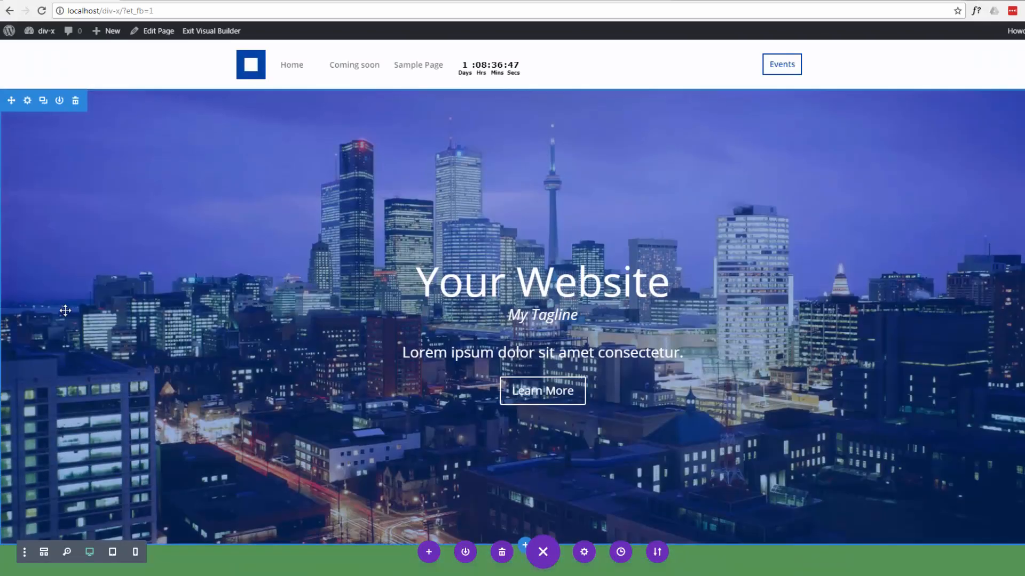
scroll(66, 314, down, 2)
scroll(66, 315, down, 7)
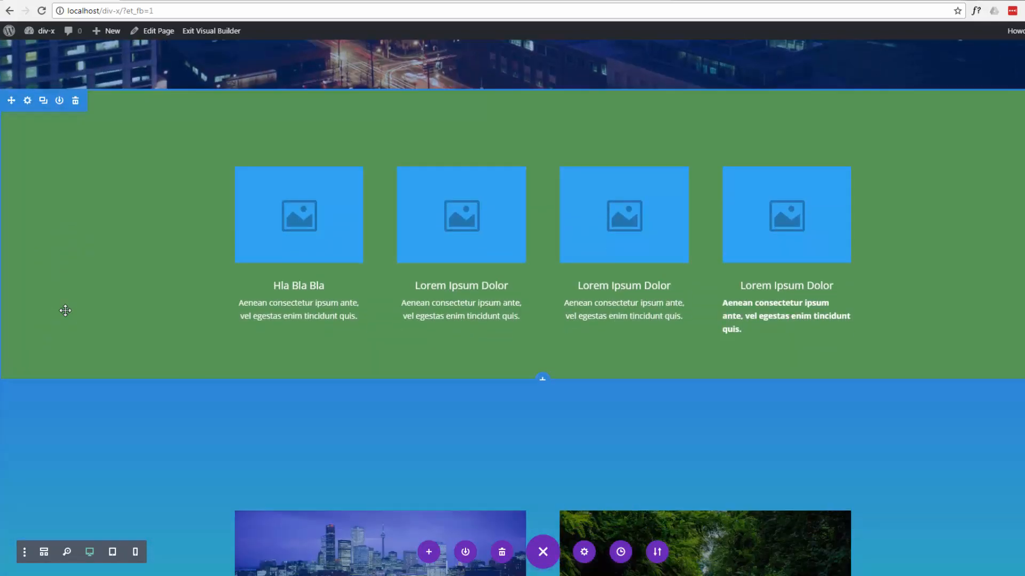
scroll(65, 310, down, 4)
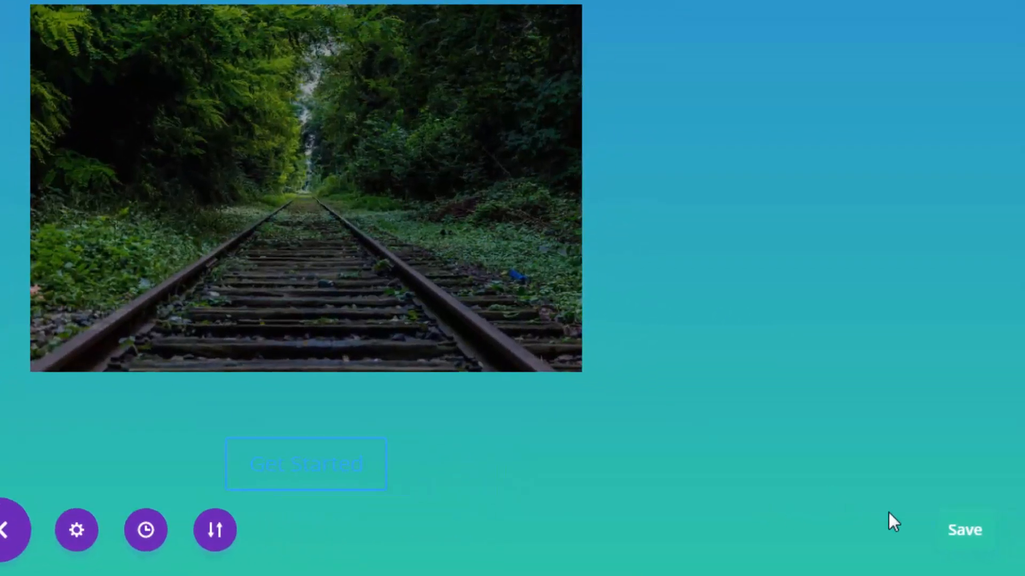
click(967, 544)
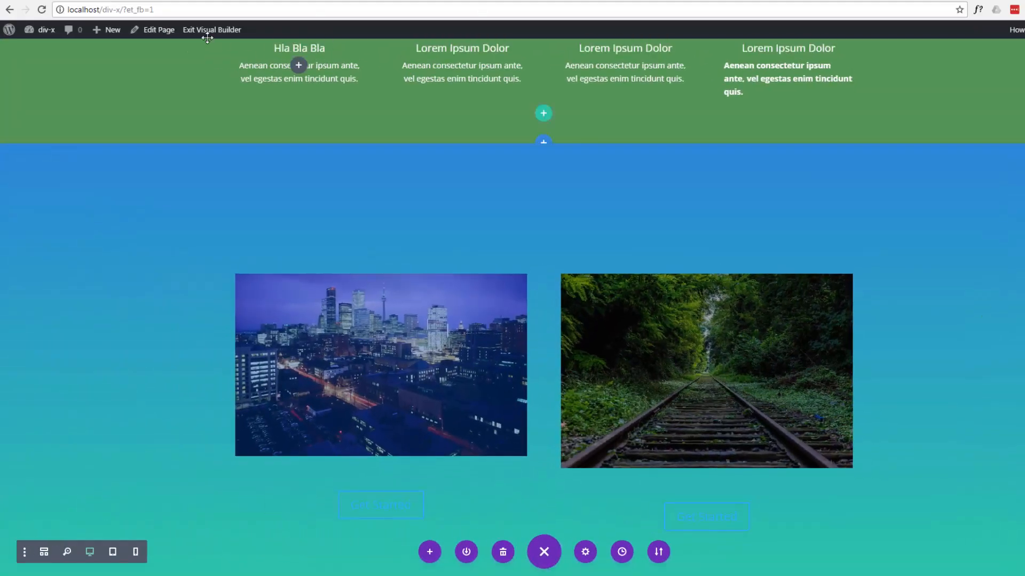
click(200, 31)
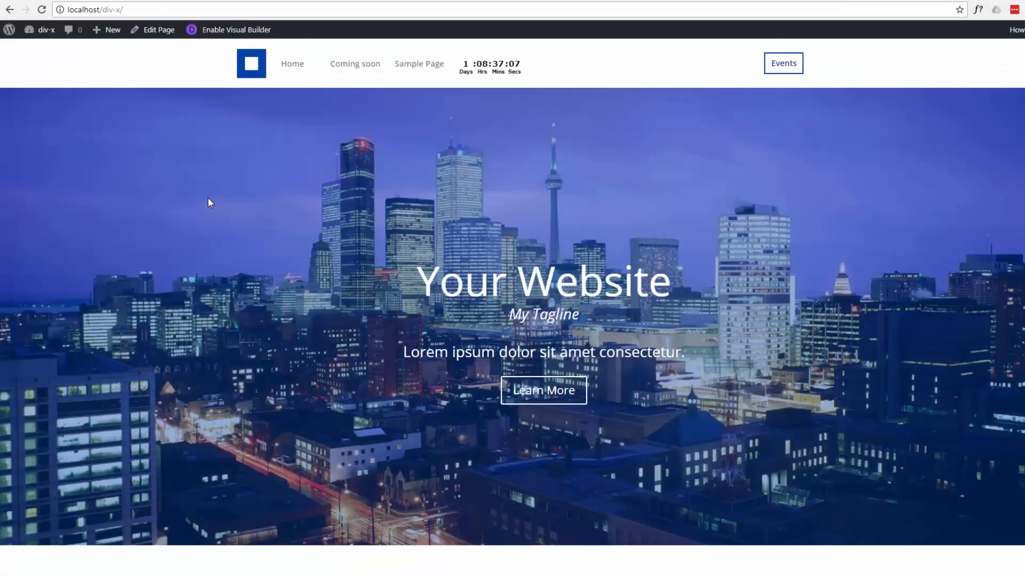
- Review the published home page from the city header through the green four-column section to the gradient image section
scroll(212, 201, down, 6)
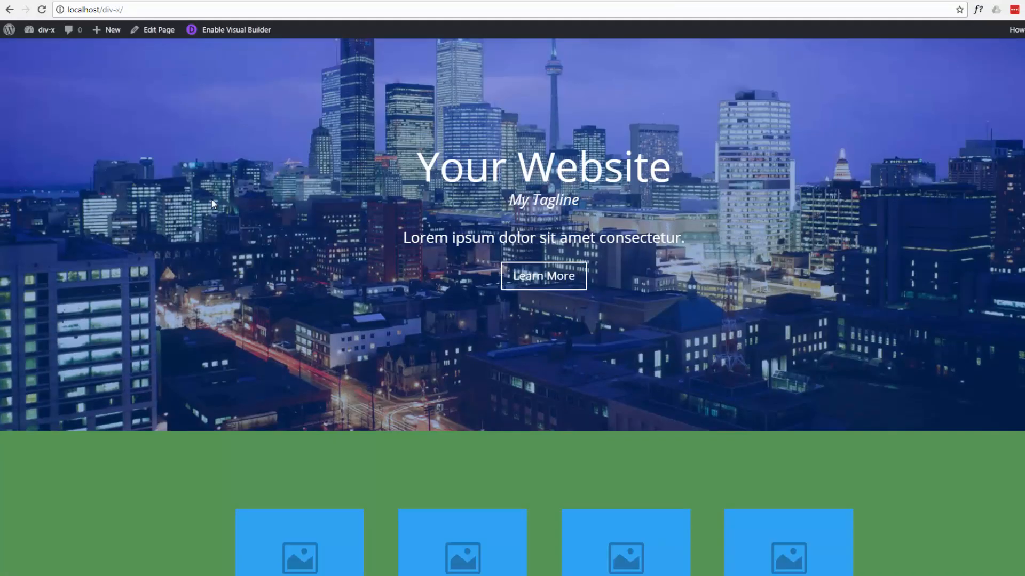
scroll(212, 204, down, 2)
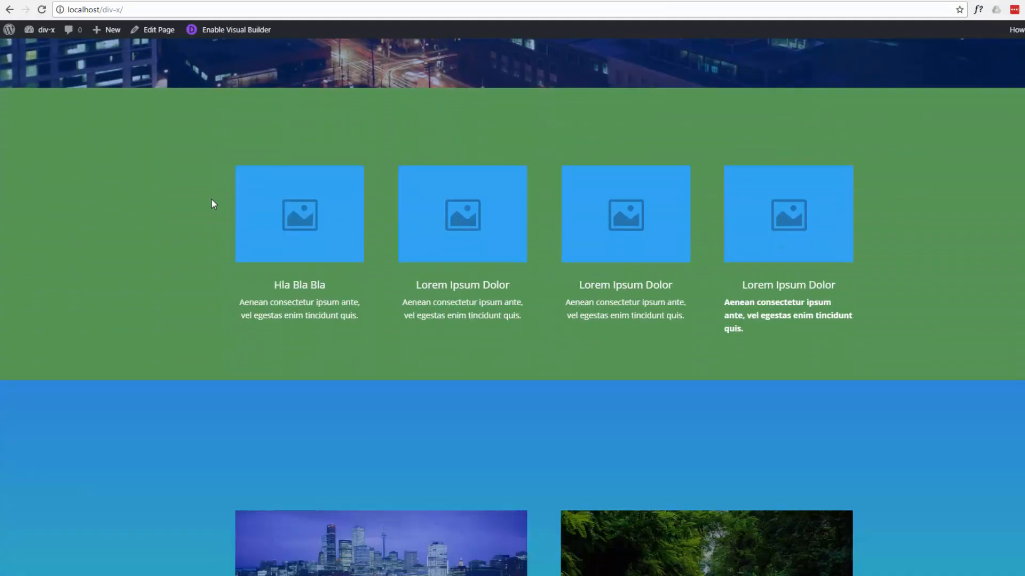
scroll(211, 199, down, 4)
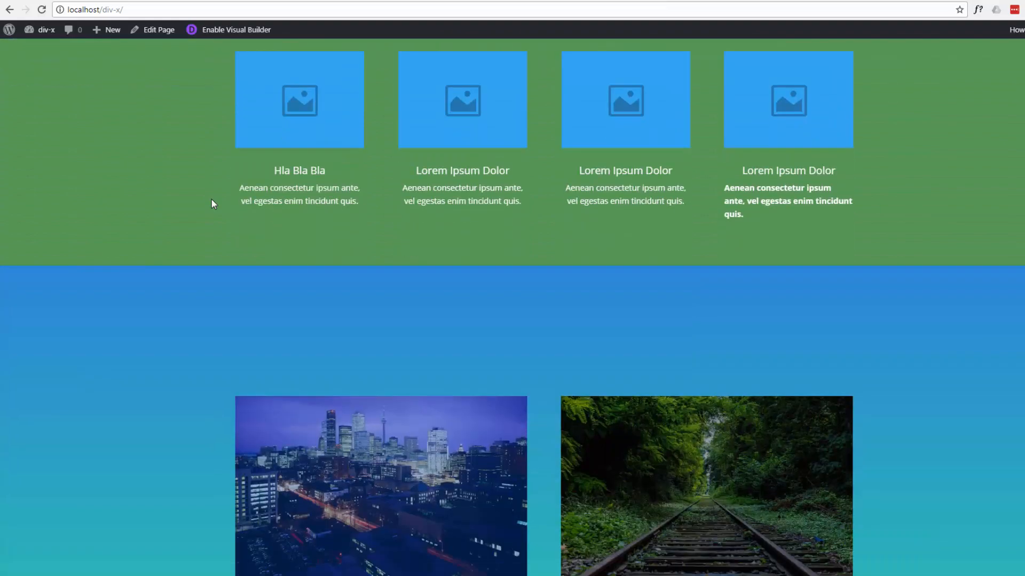
scroll(212, 204, up, 12)
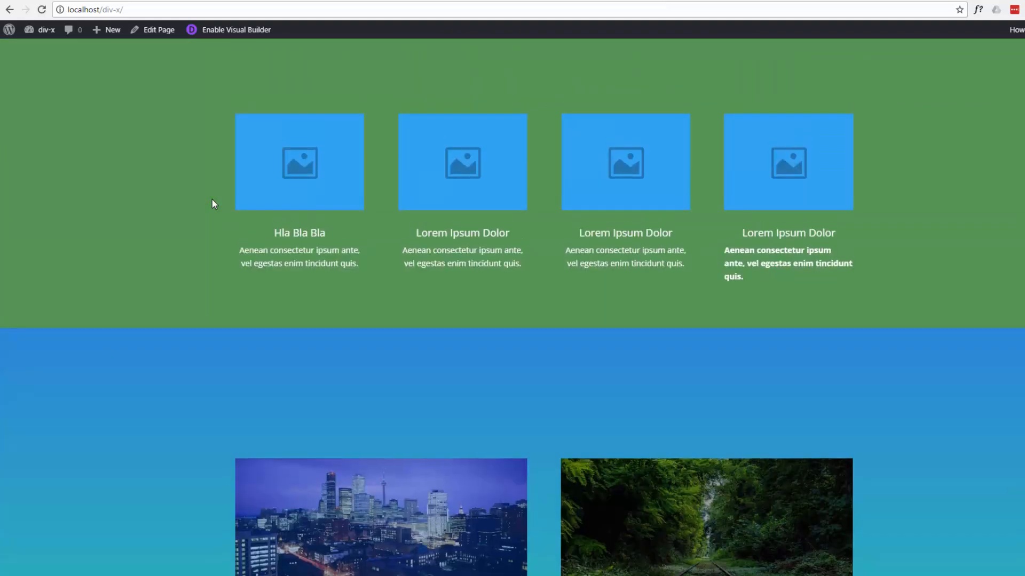
scroll(212, 200, up, 1)
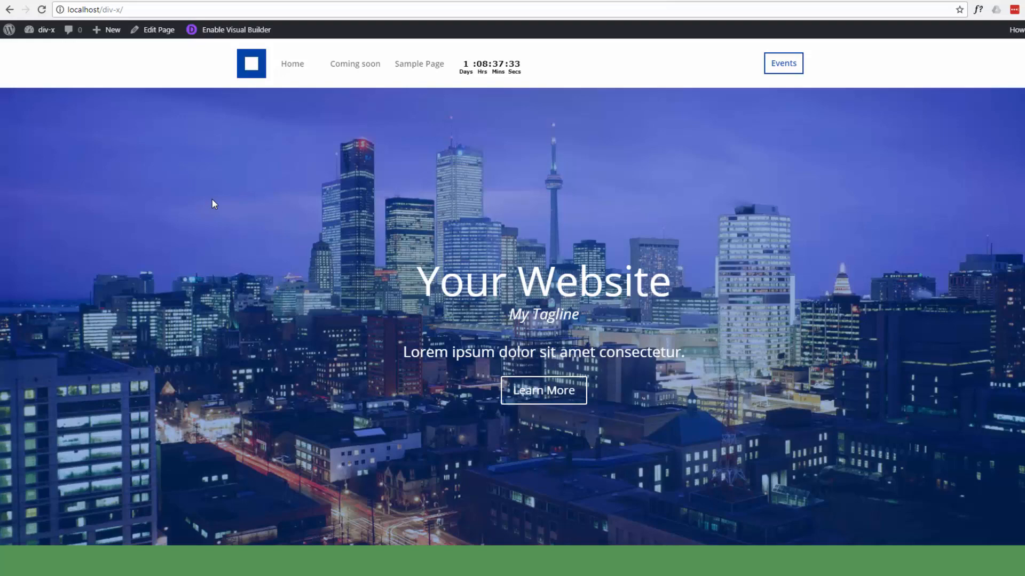
scroll(212, 205, down, 7)
scroll(212, 204, up, 8)
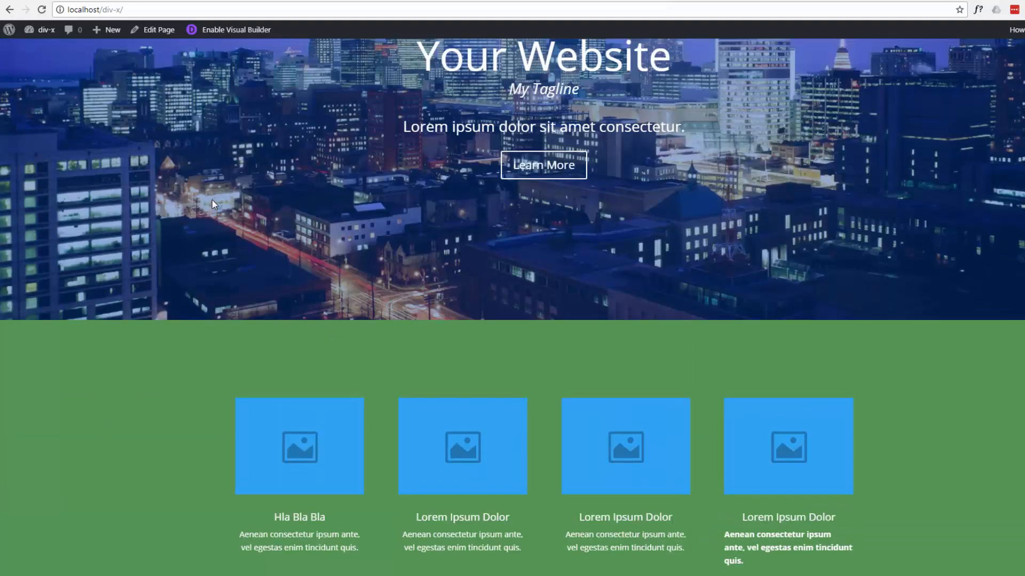